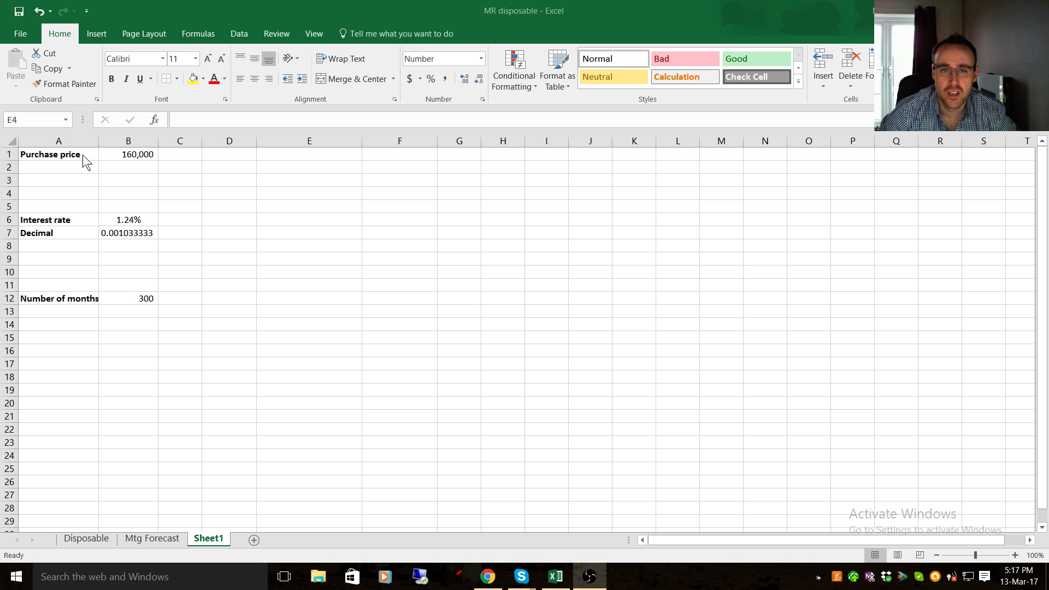
# - Inspect the purchase price, interest rate, decimal rate and number of months input cells
pyautogui.click(127, 157)
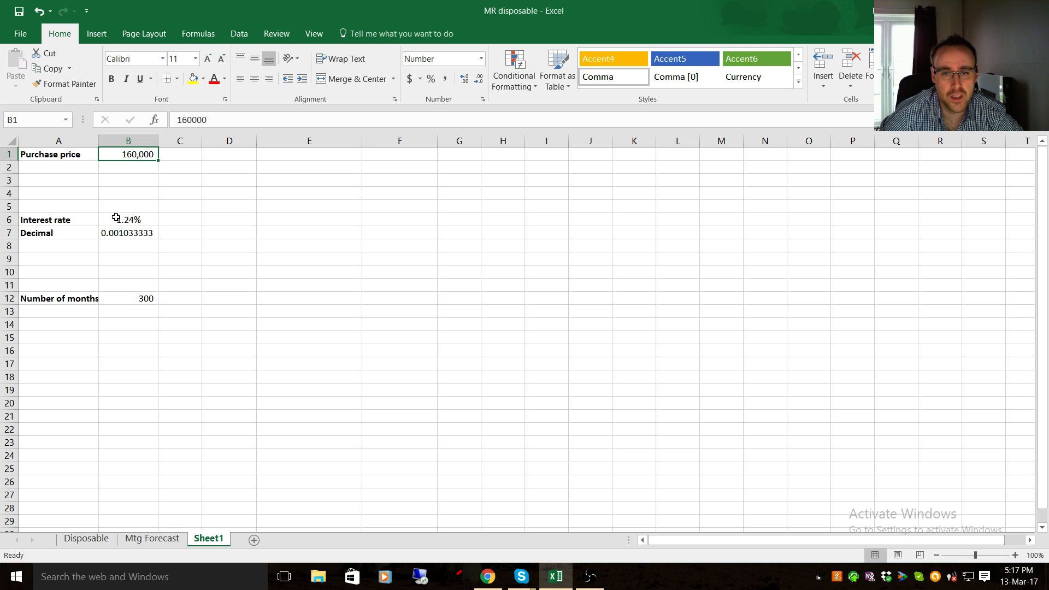
pyautogui.click(141, 219)
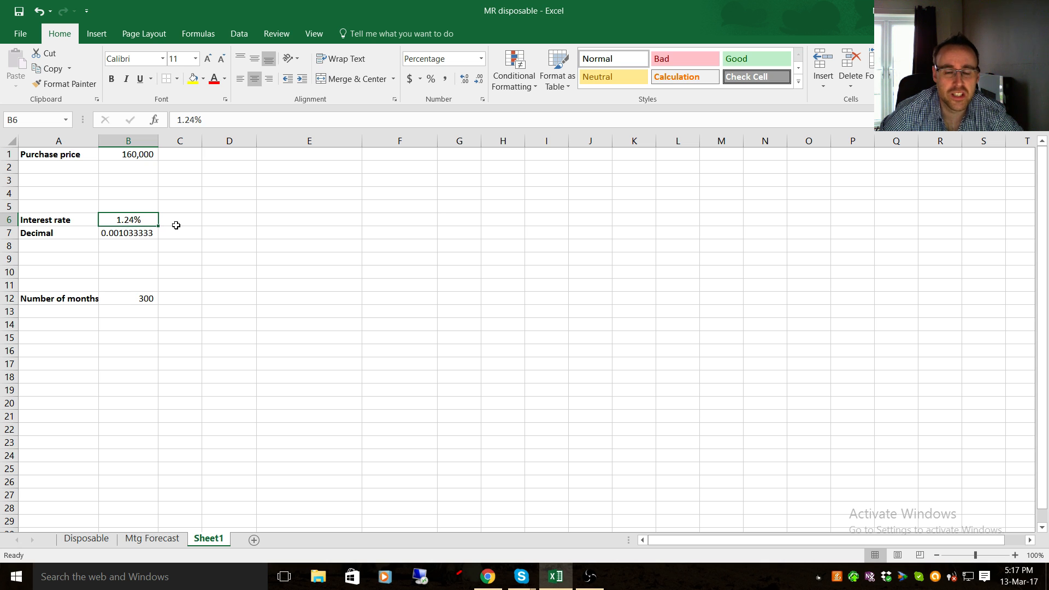
pyautogui.click(141, 233)
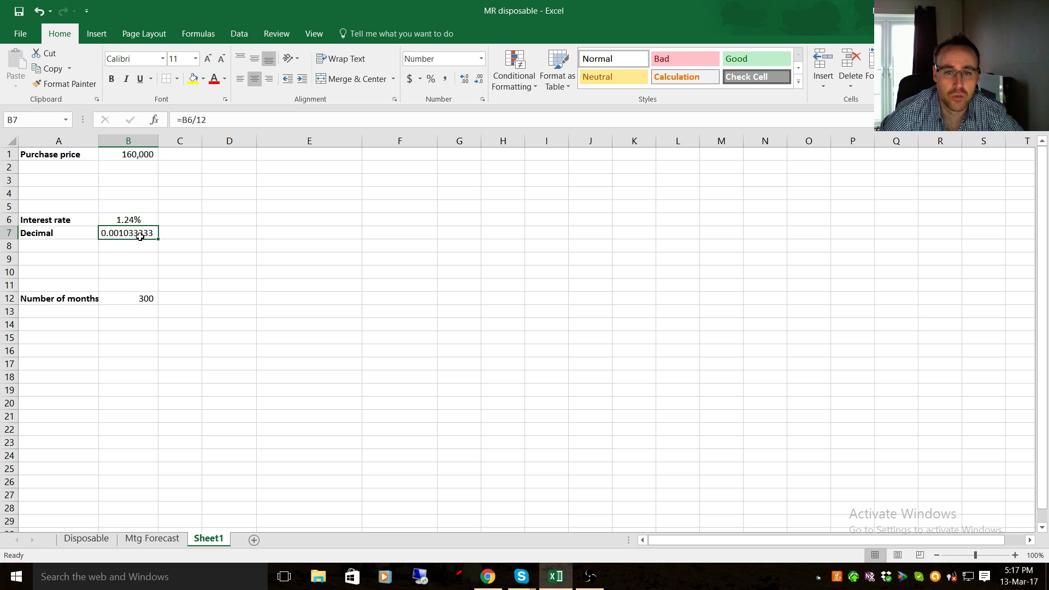
pyautogui.click(145, 297)
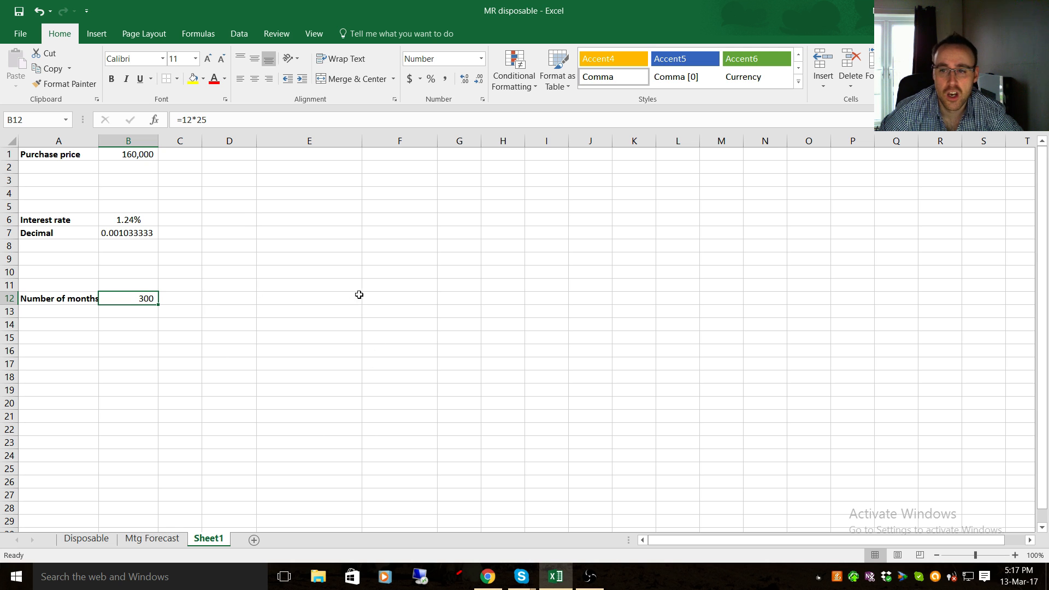
# - Enter the label "Amount of monthly repayment" in E7 and widen column E to fit it
pyautogui.click(323, 235)
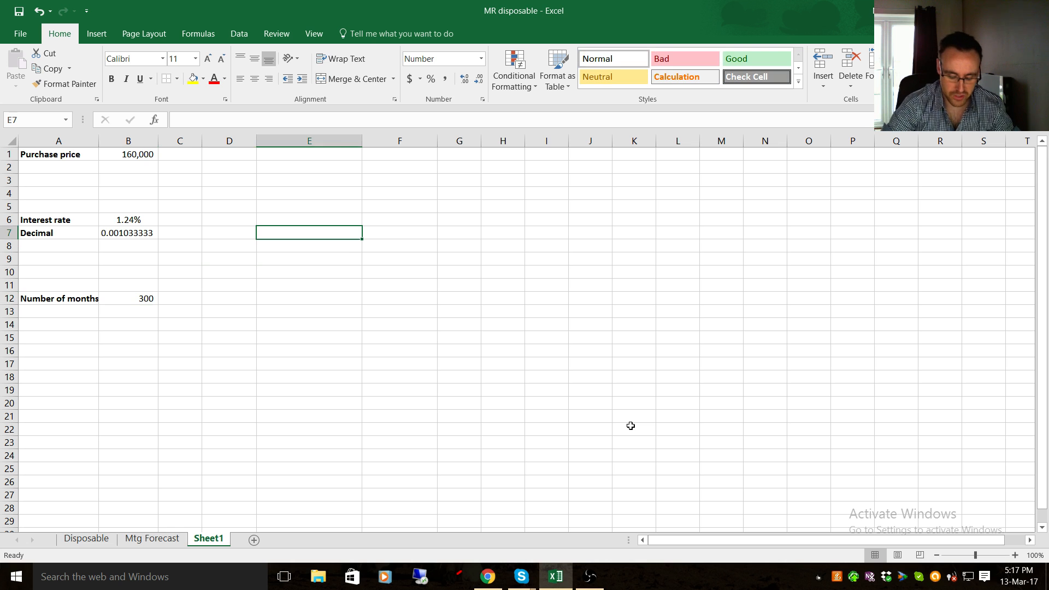
pyautogui.write('Number')
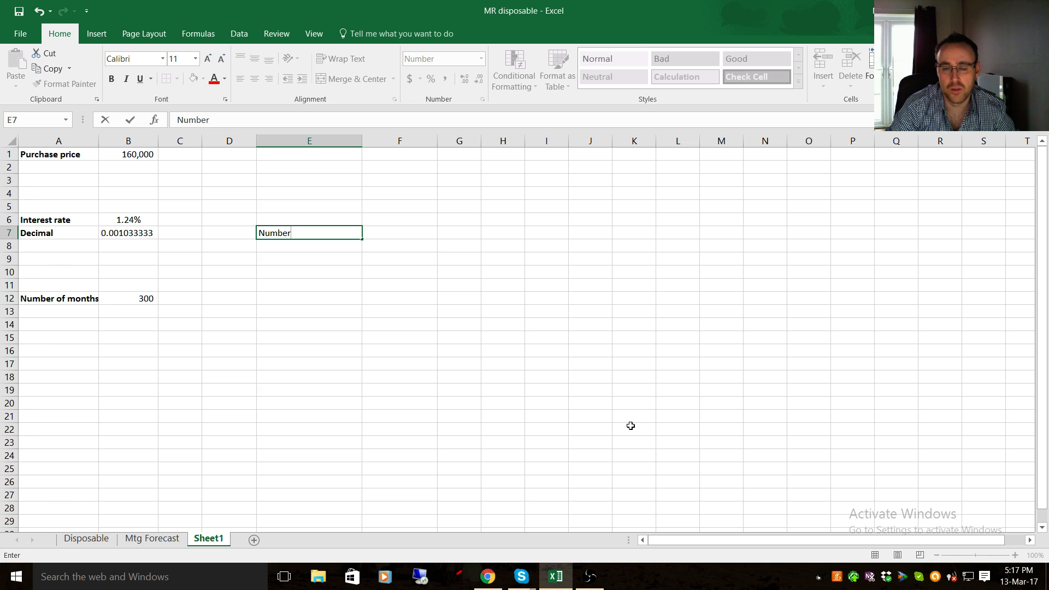
pyautogui.press('BackSpace')
pyautogui.press('BackSpace')
pyautogui.press('BackSpace')
pyautogui.press('BackSpace')
pyautogui.press('BackSpace')
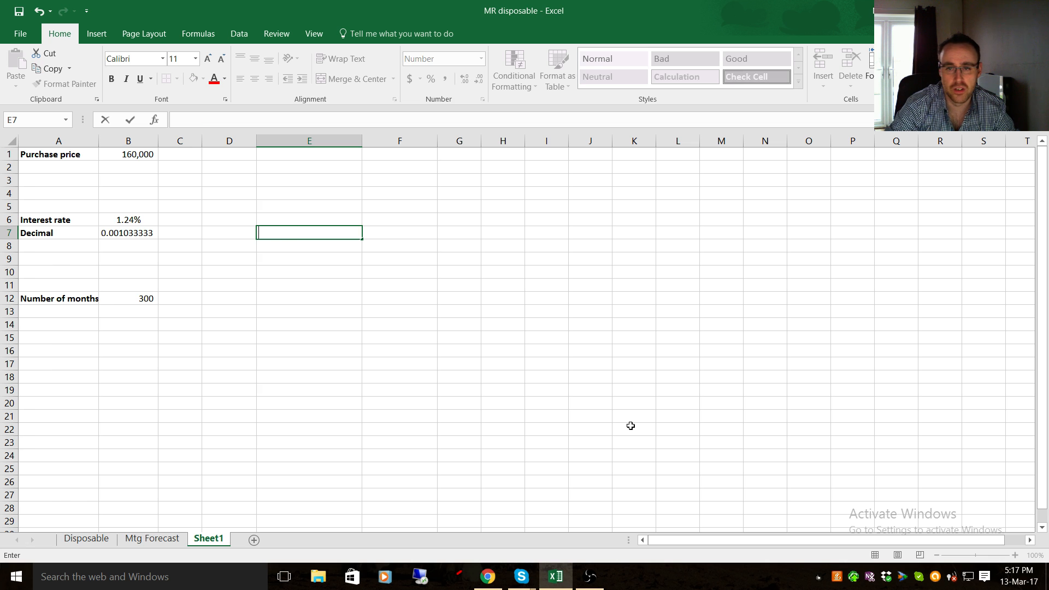
pyautogui.write('Amount of')
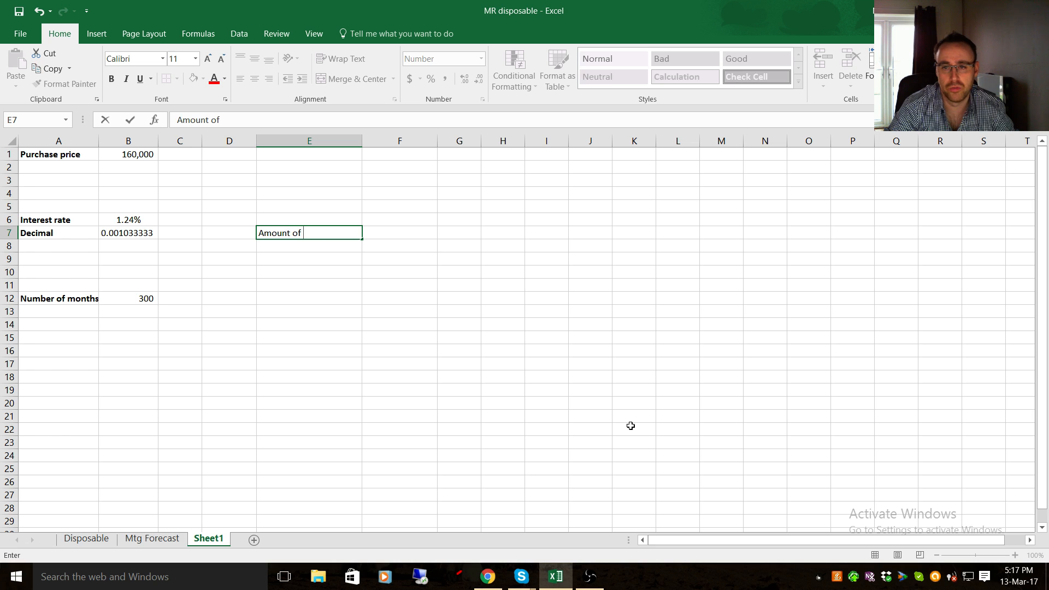
pyautogui.write(' monthl')
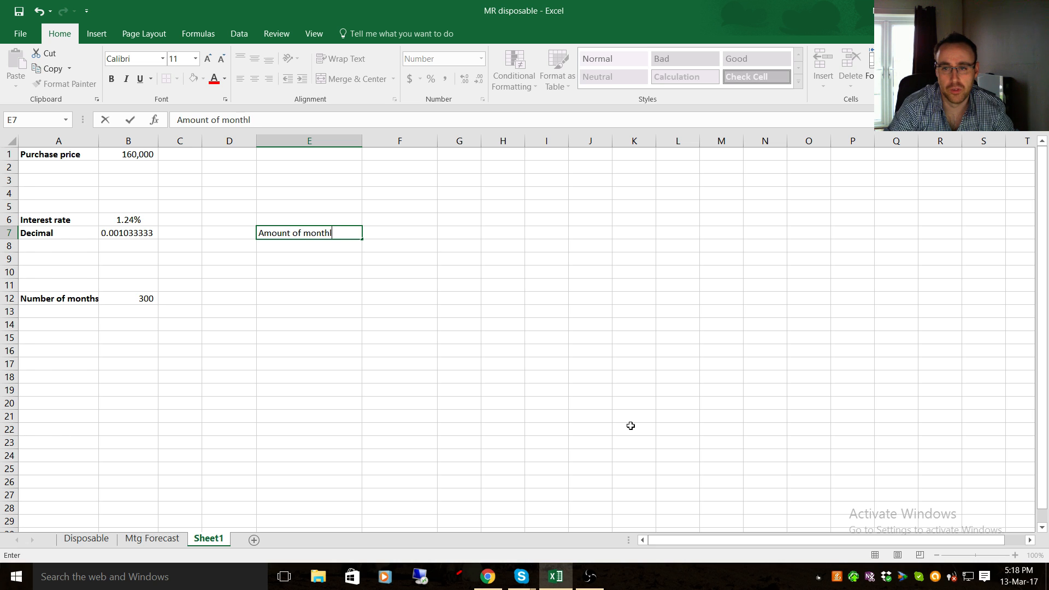
pyautogui.write('y rem')
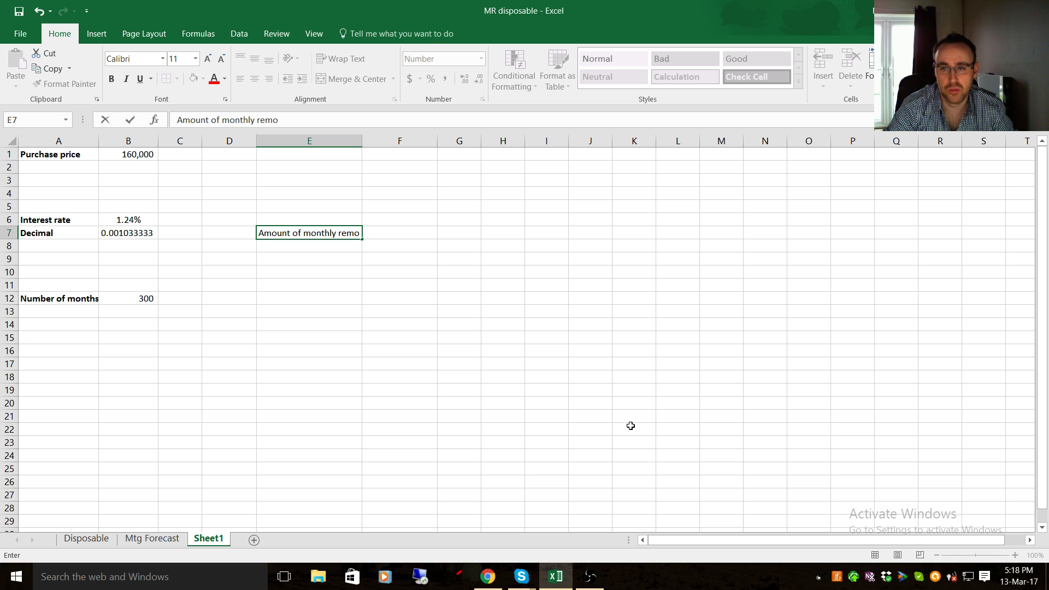
pyautogui.press('BackSpace')
pyautogui.write('payment')
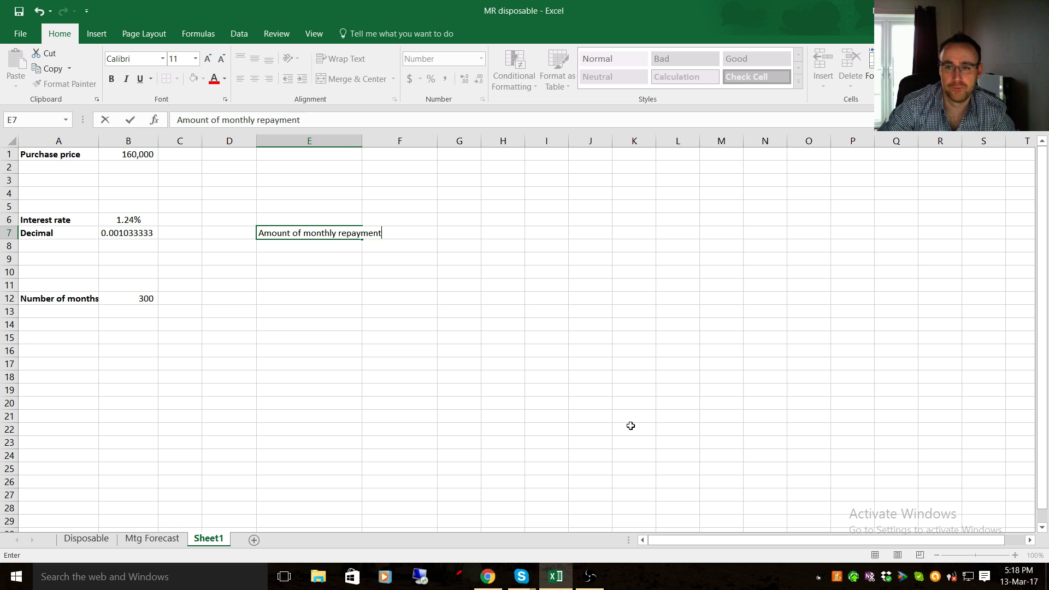
pyautogui.press('Tab')
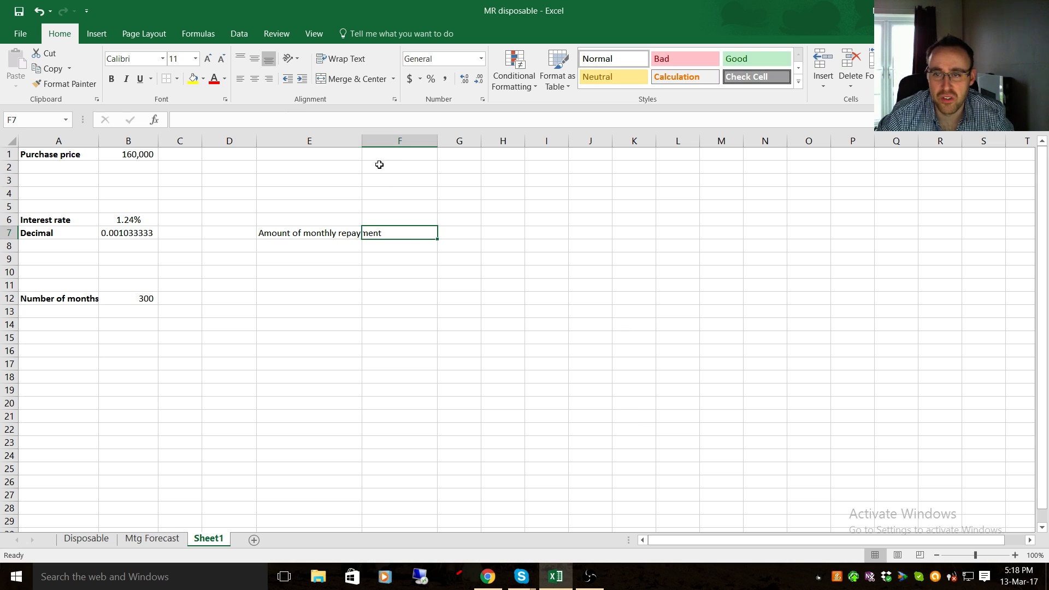
pyautogui.doubleClick(363, 136)
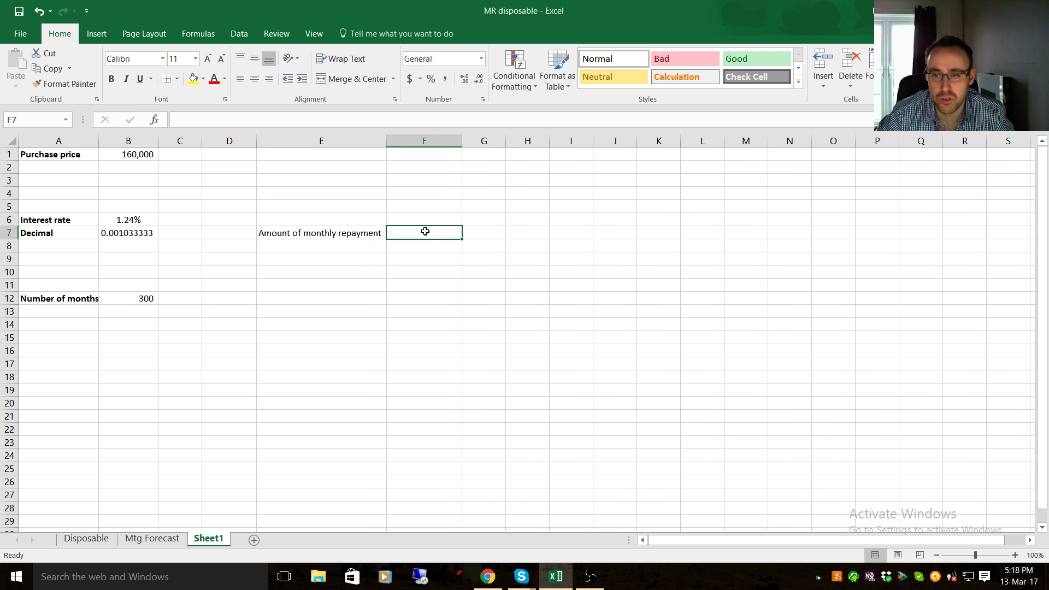
# - Start a PMT formula in F7 and open its Function Arguments dialog
pyautogui.write('=')
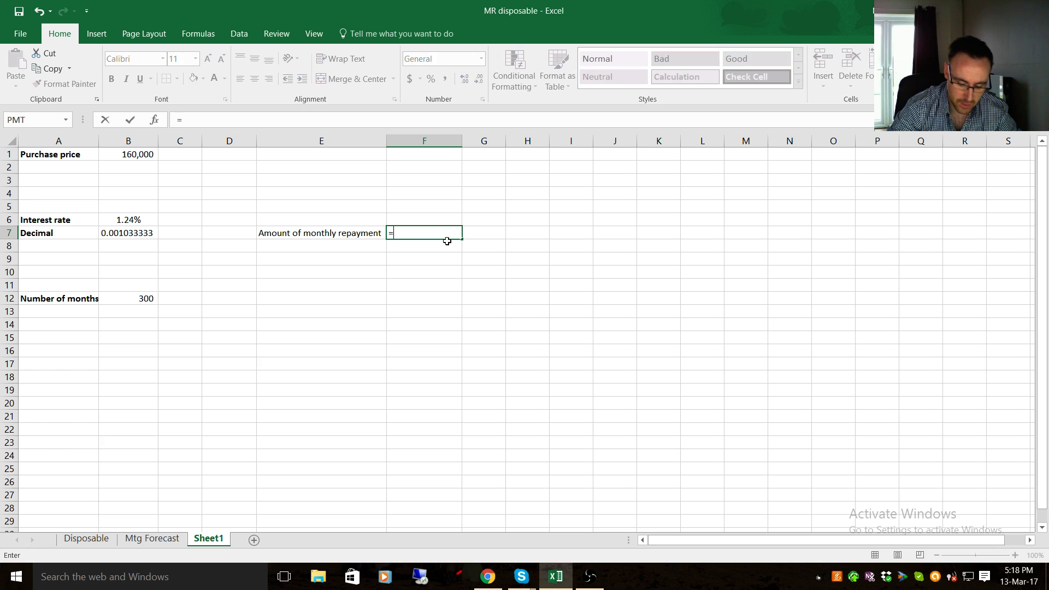
pyautogui.write('P')
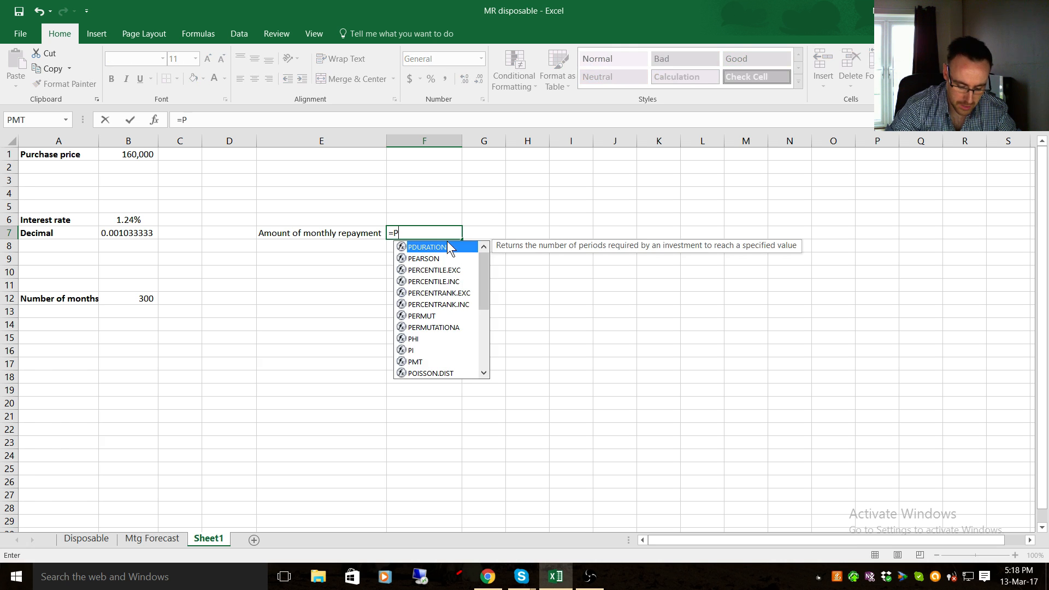
pyautogui.write('MT(')
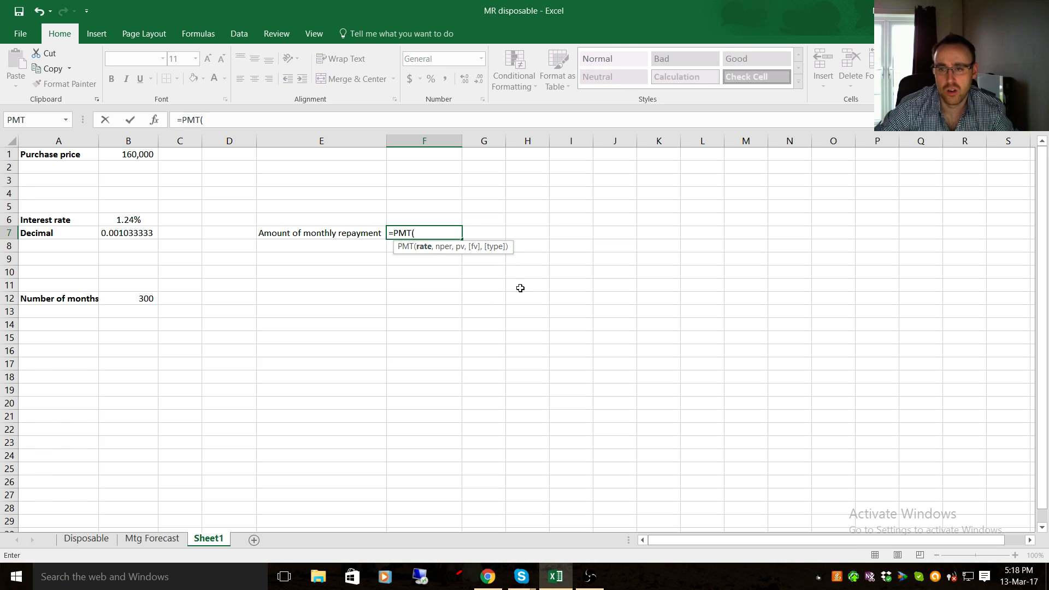
pyautogui.click(159, 122)
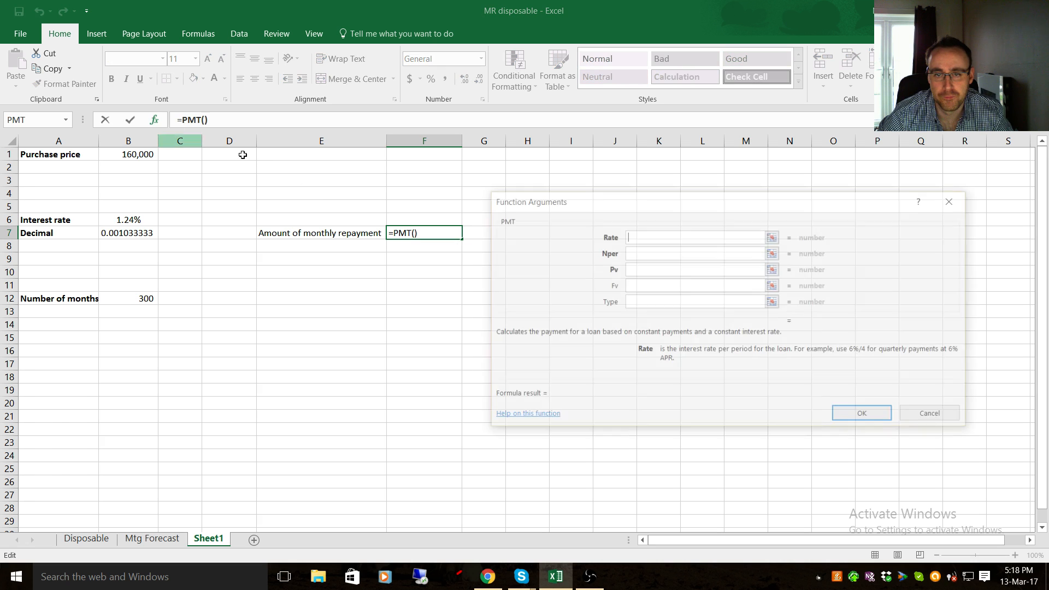
pyautogui.moveTo(649, 201); pyautogui.dragTo(575, 87)
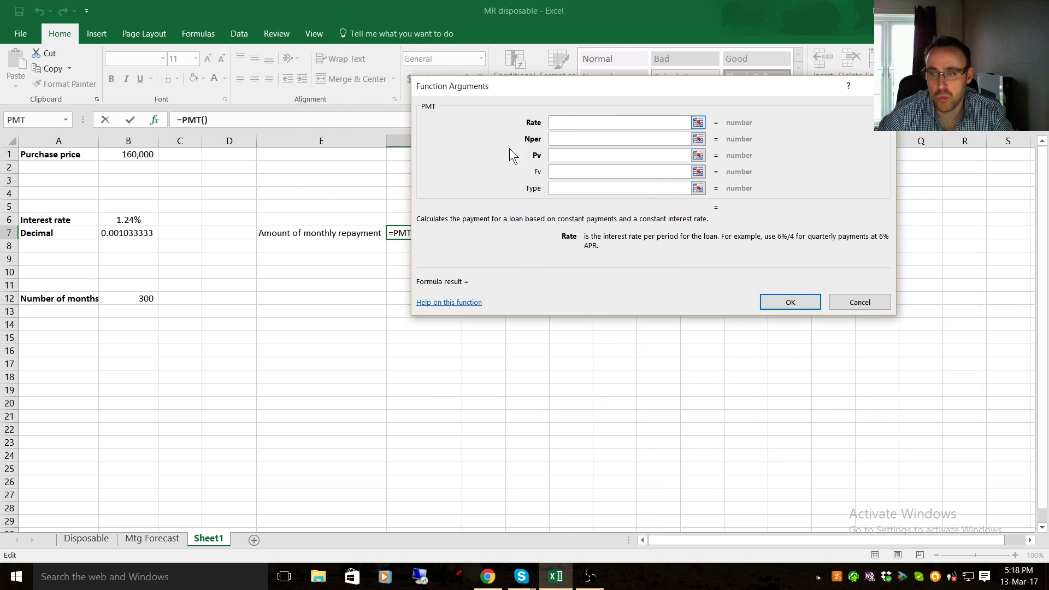
# - Set the PMT arguments to Rate B7, Nper B12, Pv B1, Fv 0 and Type 0, and confirm
pyautogui.click(126, 232)
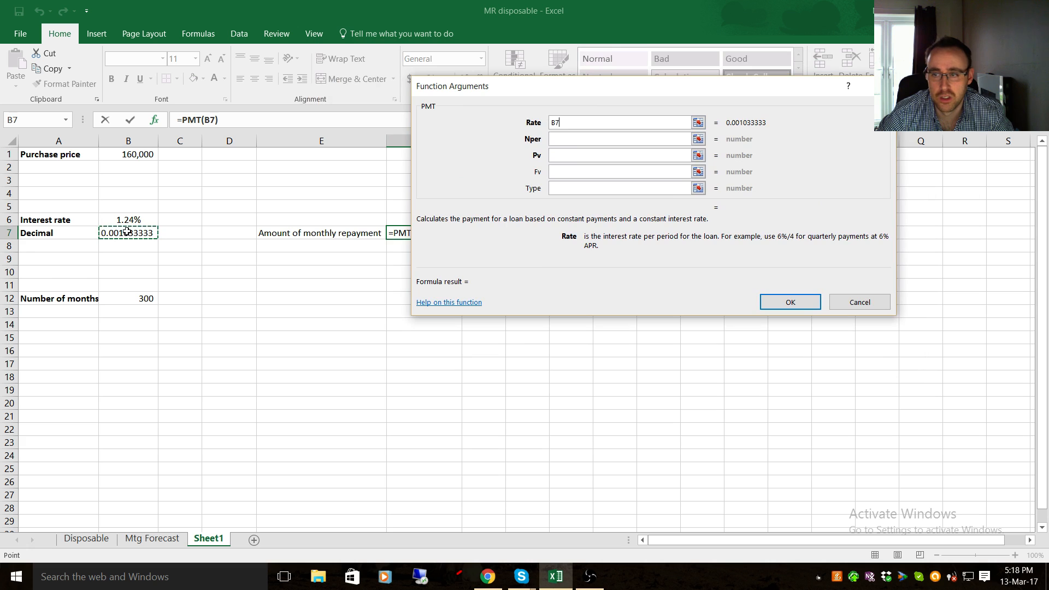
pyautogui.click(554, 141)
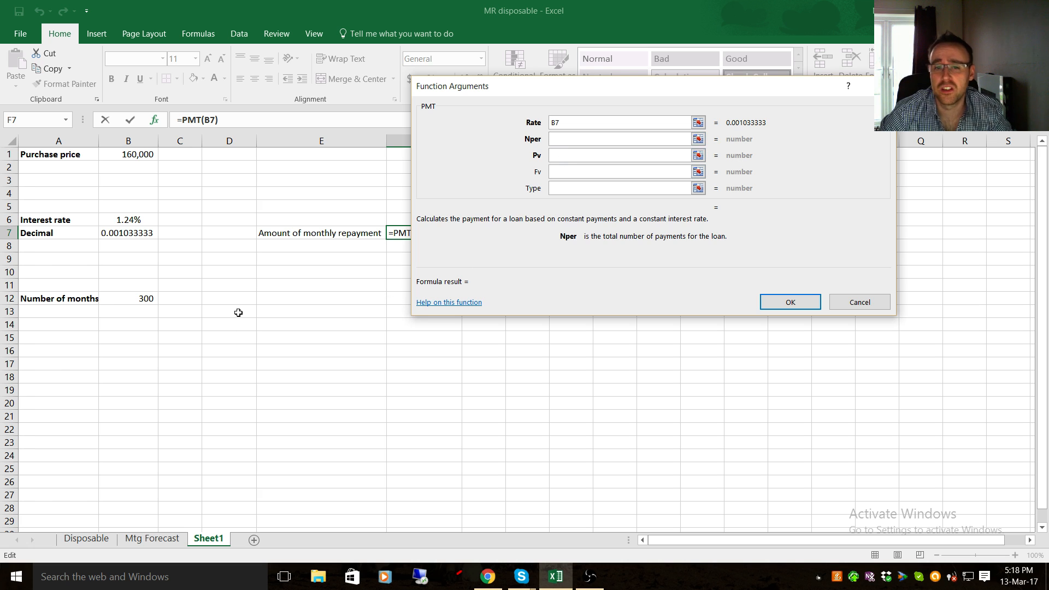
pyautogui.click(141, 302)
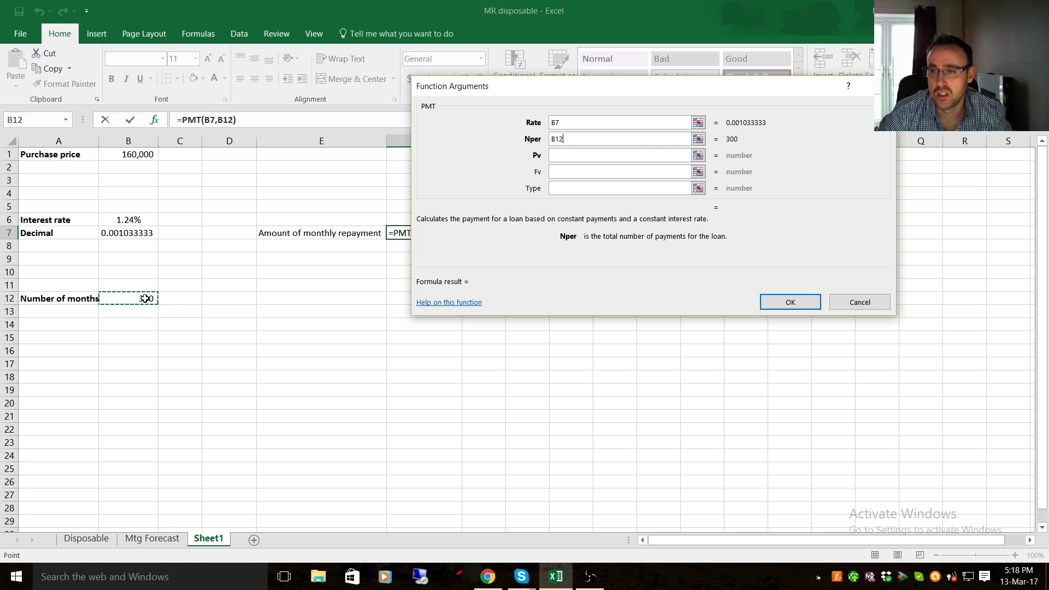
pyautogui.click(553, 156)
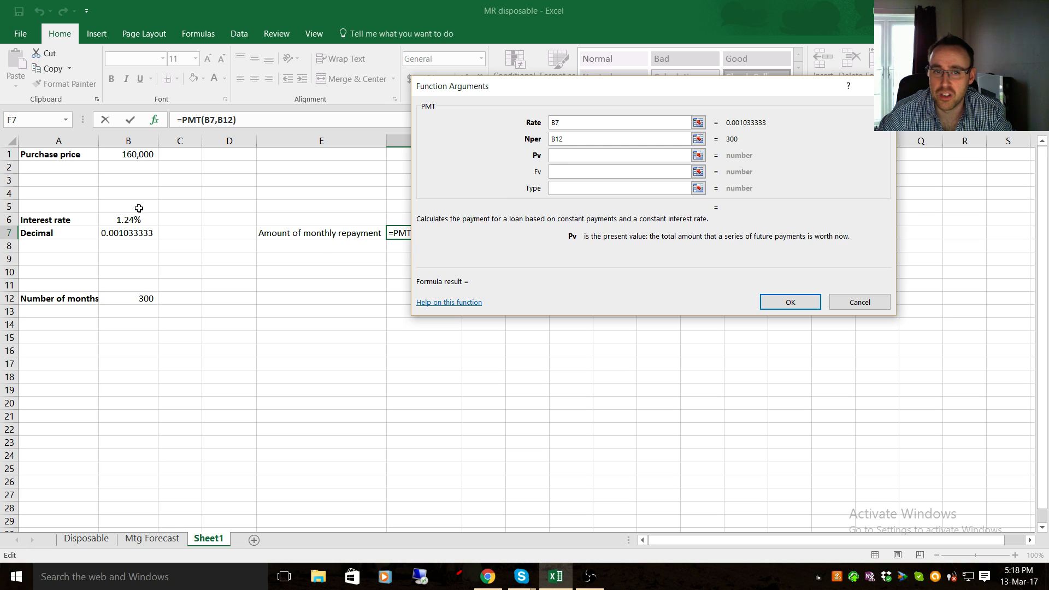
pyautogui.click(137, 156)
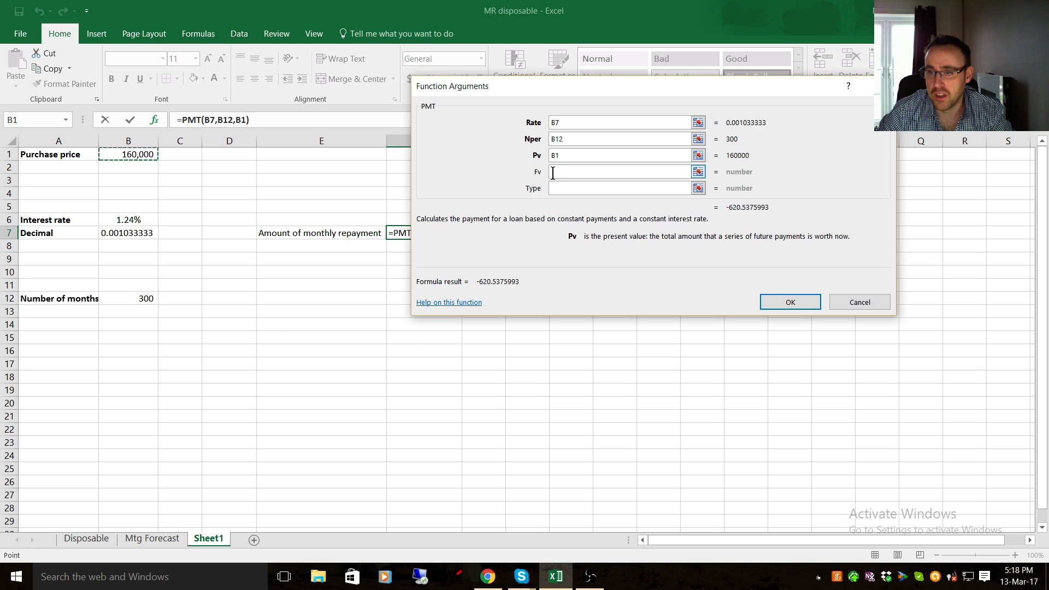
pyautogui.click(574, 173)
pyautogui.write('0')
pyautogui.click(574, 188)
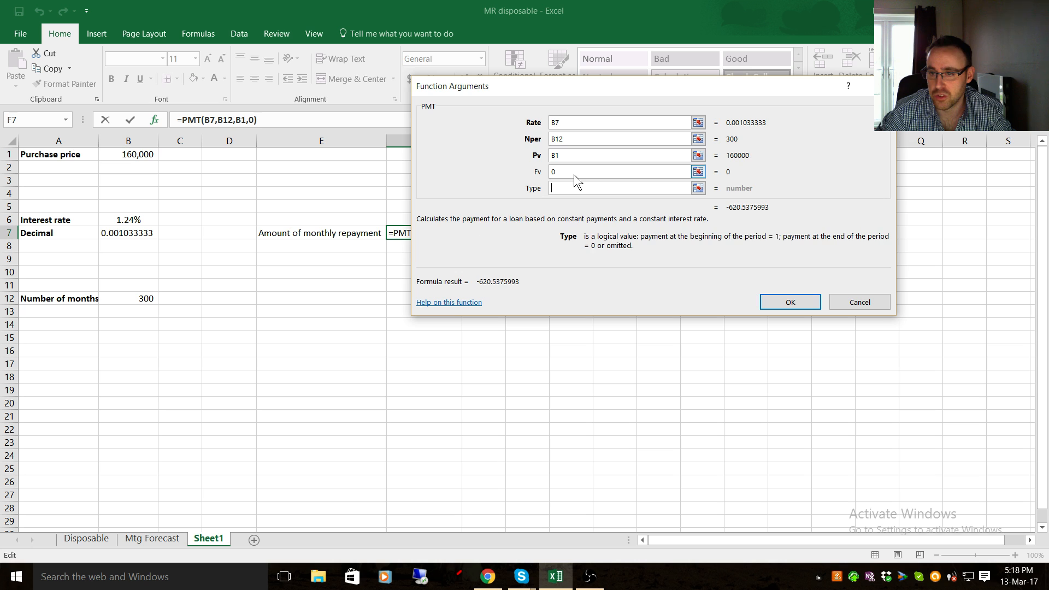
pyautogui.write('0')
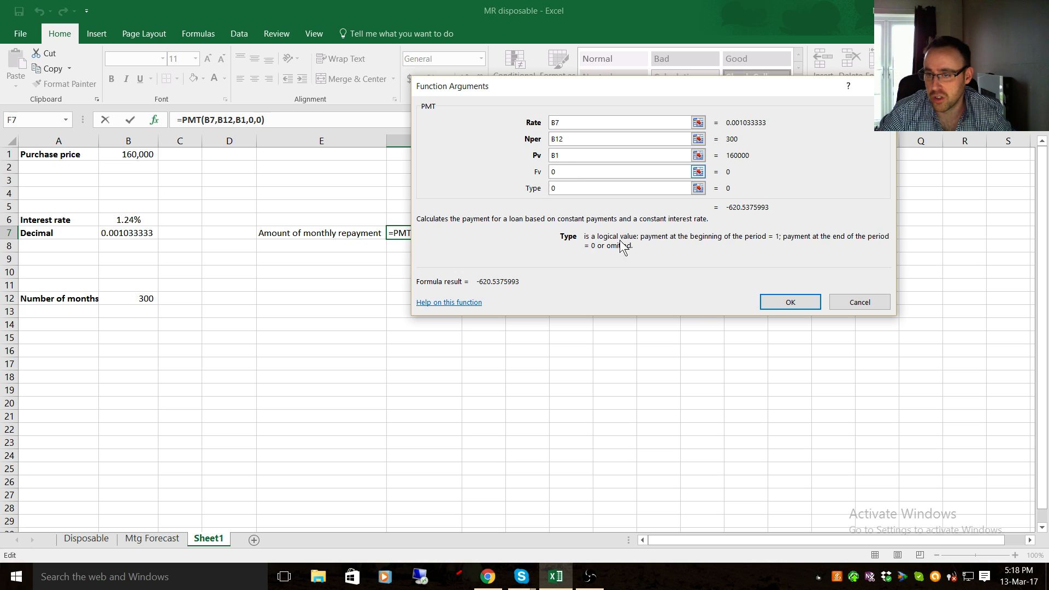
pyautogui.click(781, 304)
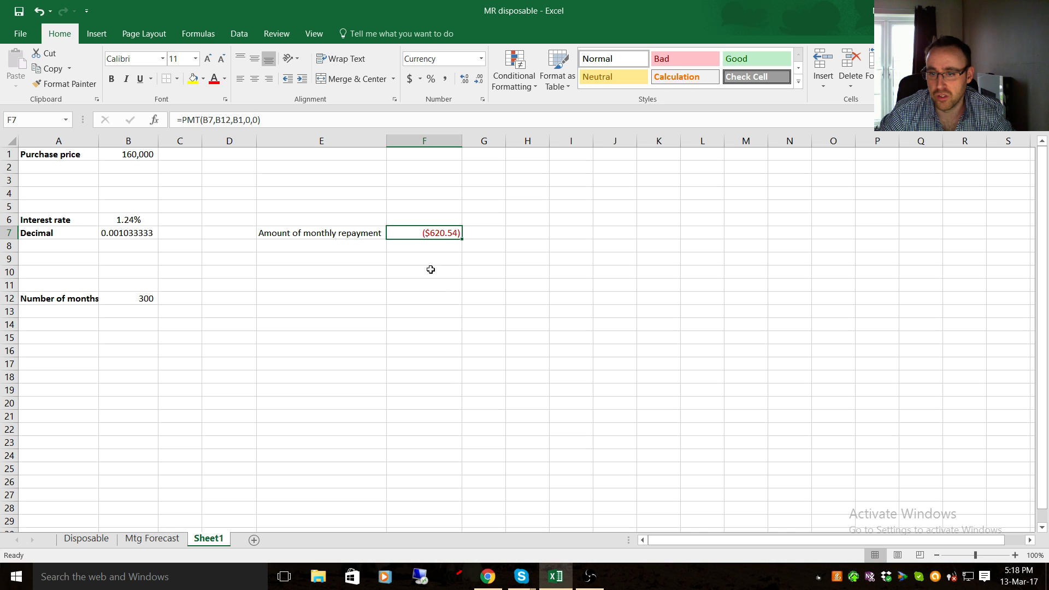
# - Format the repayment cell F7 as Currency with symbol None
pyautogui.rightClick(418, 232)
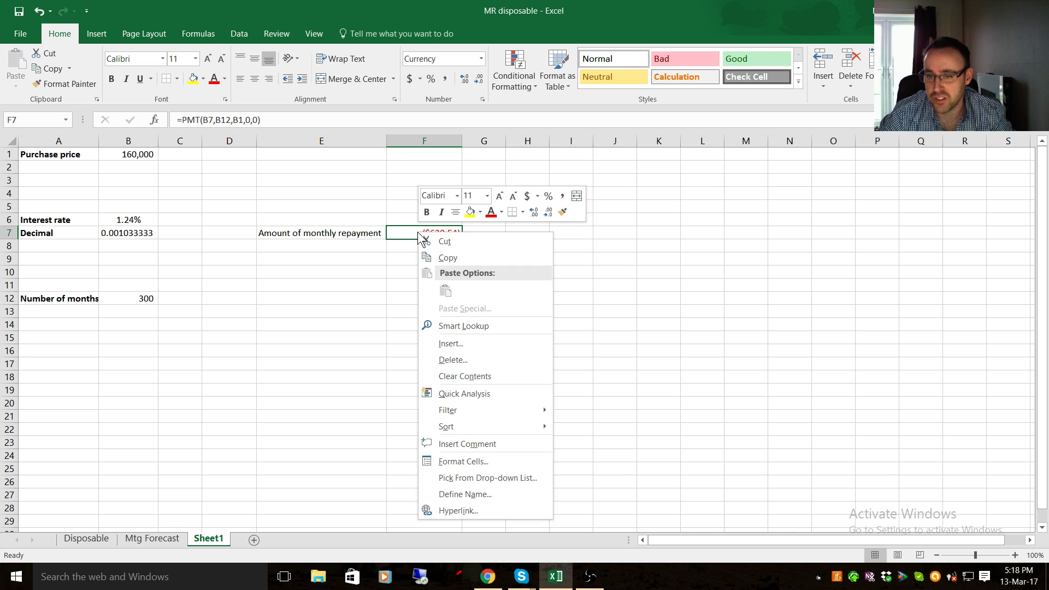
pyautogui.click(461, 462)
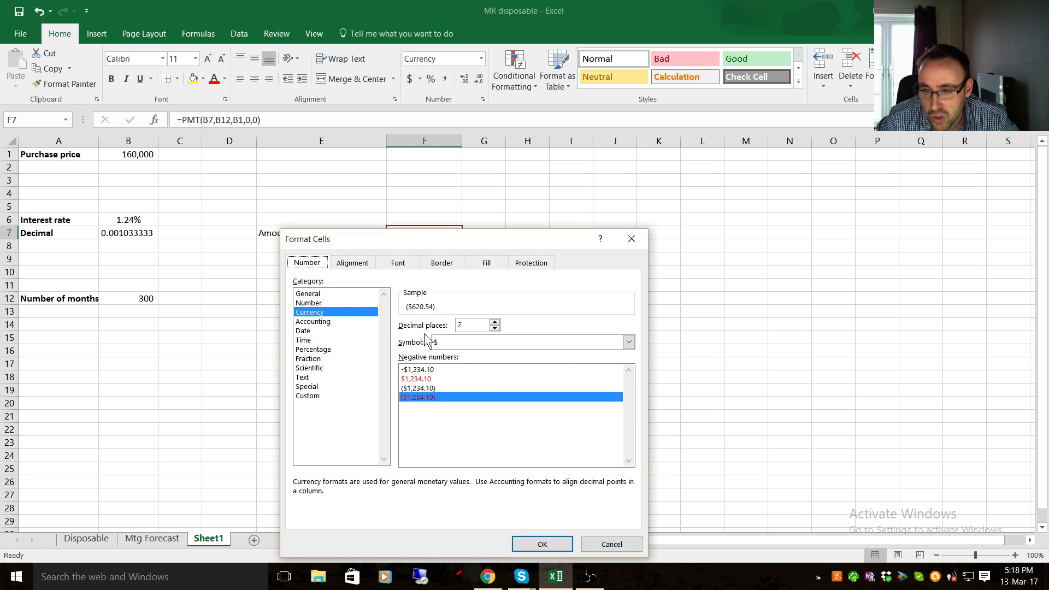
pyautogui.click(469, 340)
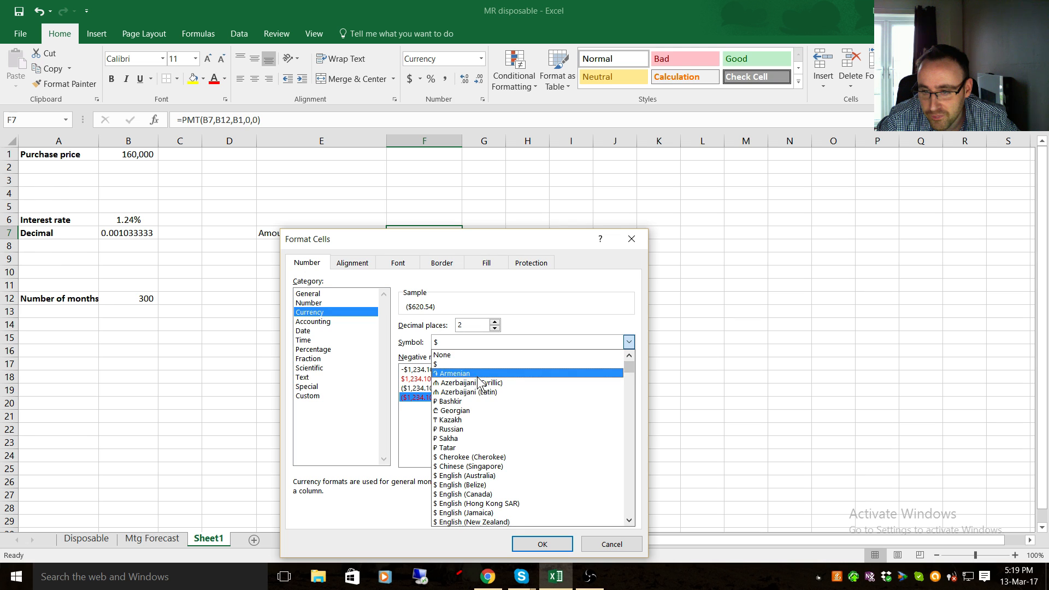
pyautogui.click(474, 355)
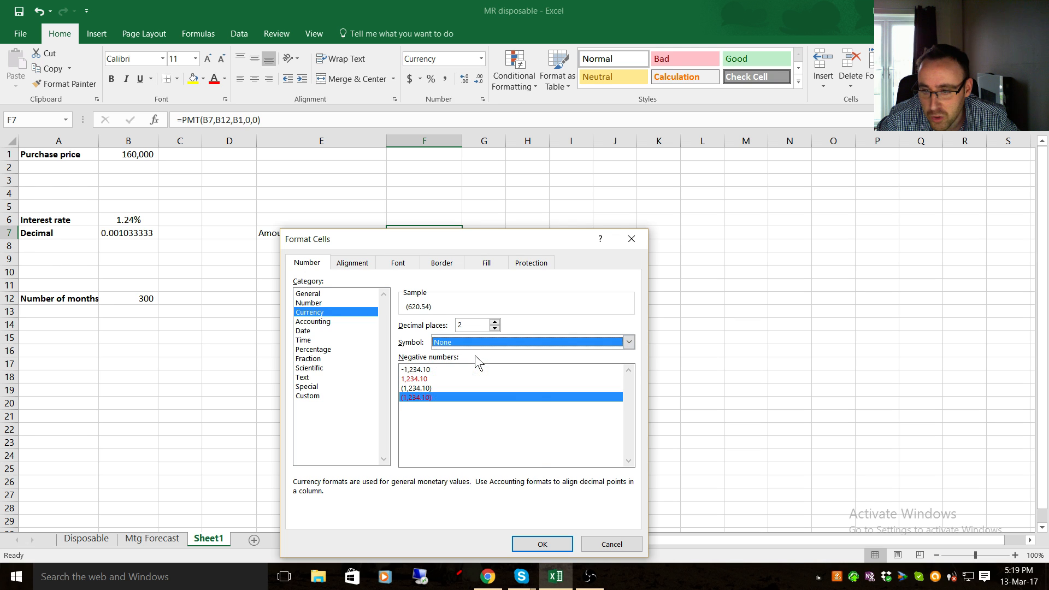
pyautogui.click(541, 544)
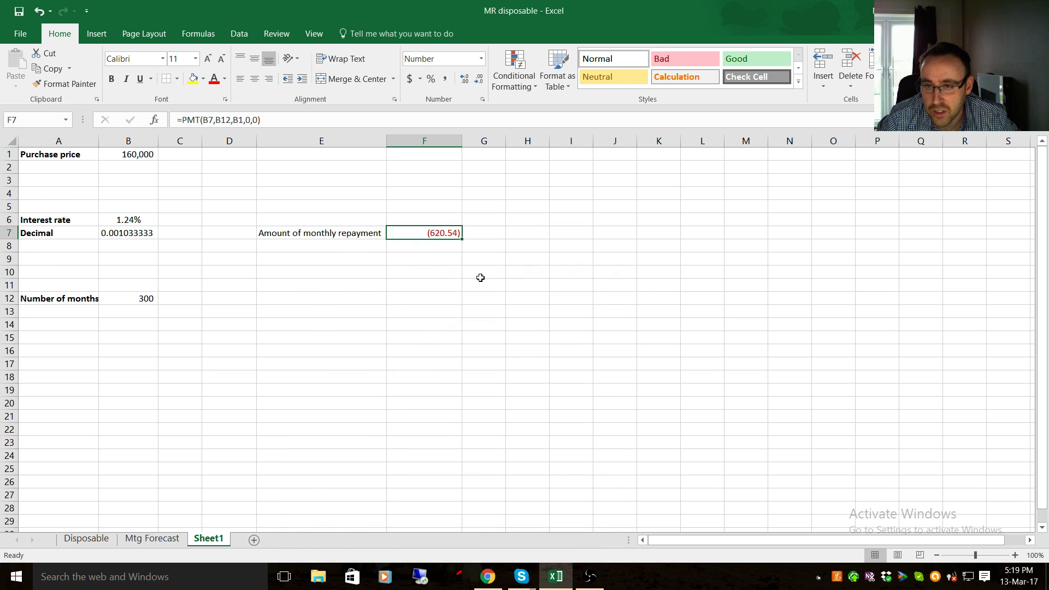
pyautogui.click(480, 273)
pyautogui.click(441, 236)
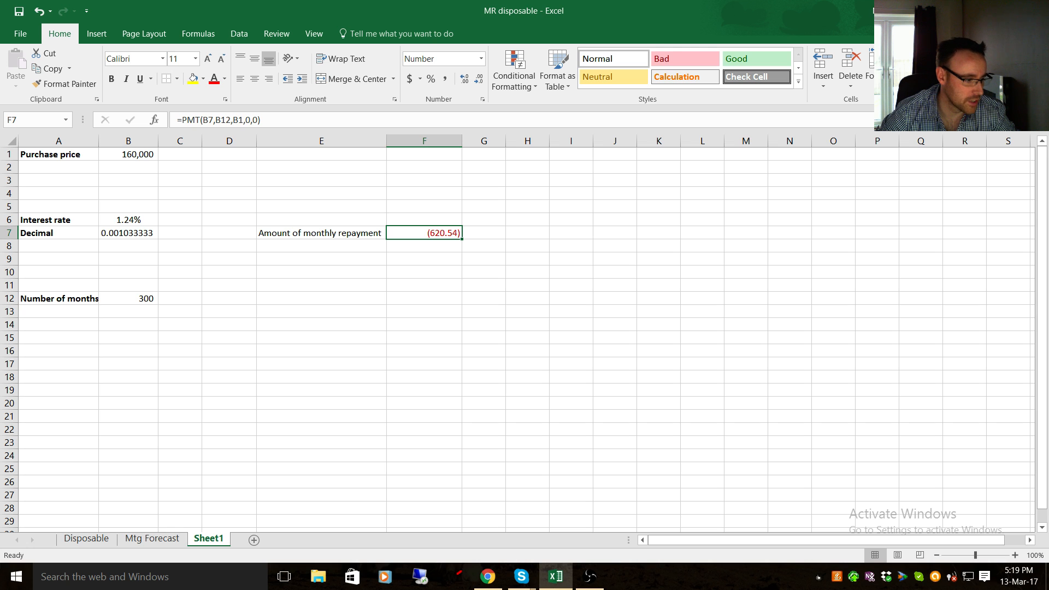
pyautogui.hotkey('alt', 'Tab')
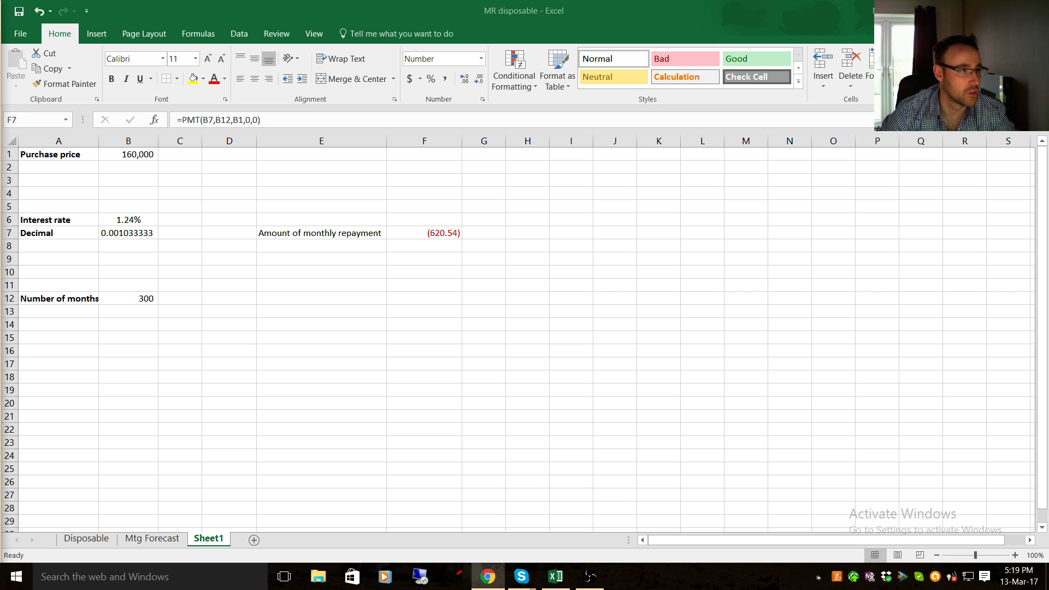
pyautogui.moveTo(0, 44); pyautogui.dragTo(368, 11)
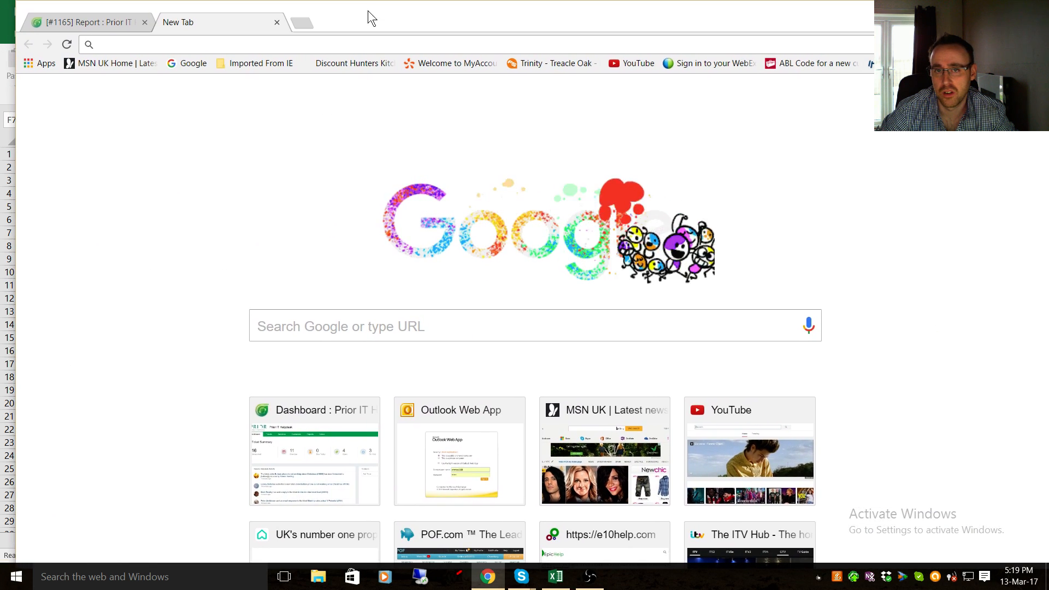
pyautogui.write('www.right')
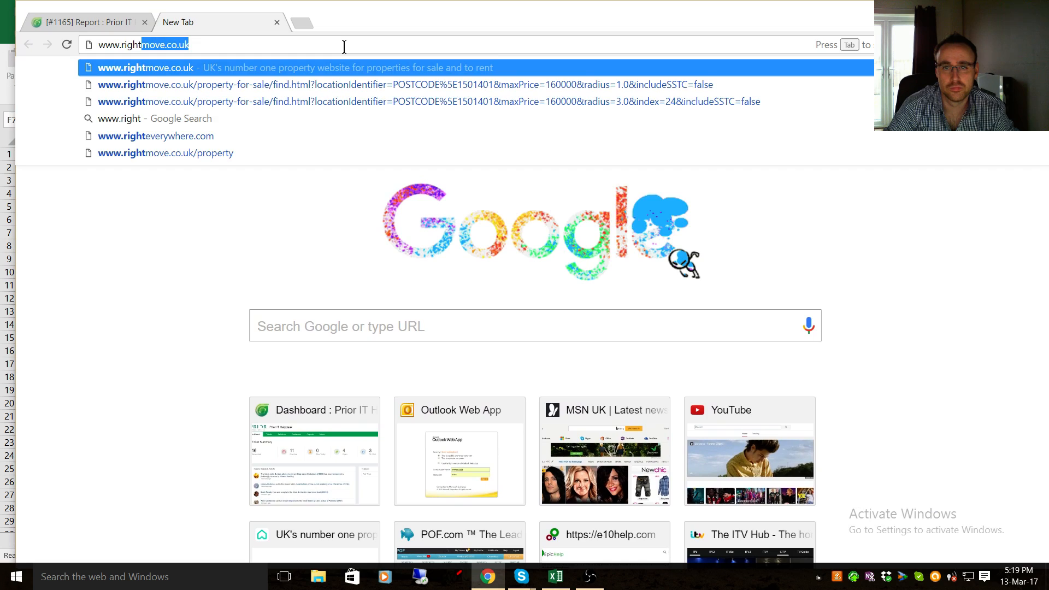
pyautogui.press('Return')
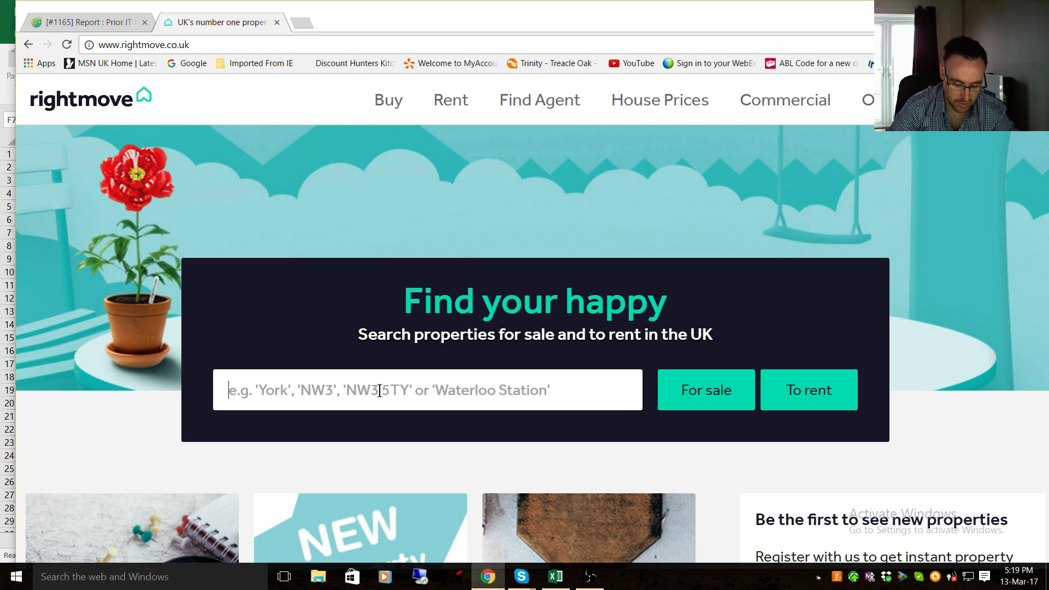
# - Search Rightmove for property for sale in postcode CB1
pyautogui.write('ln1')
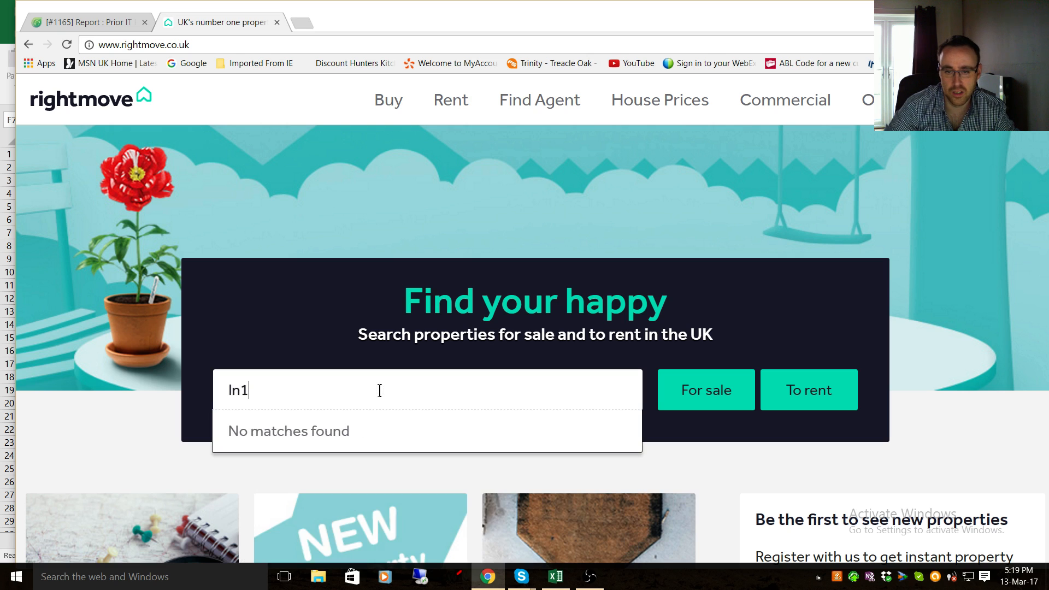
pyautogui.press('BackSpace')
pyautogui.press('BackSpace')
pyautogui.press('BackSpace')
pyautogui.write('cb1')
pyautogui.press('Return')
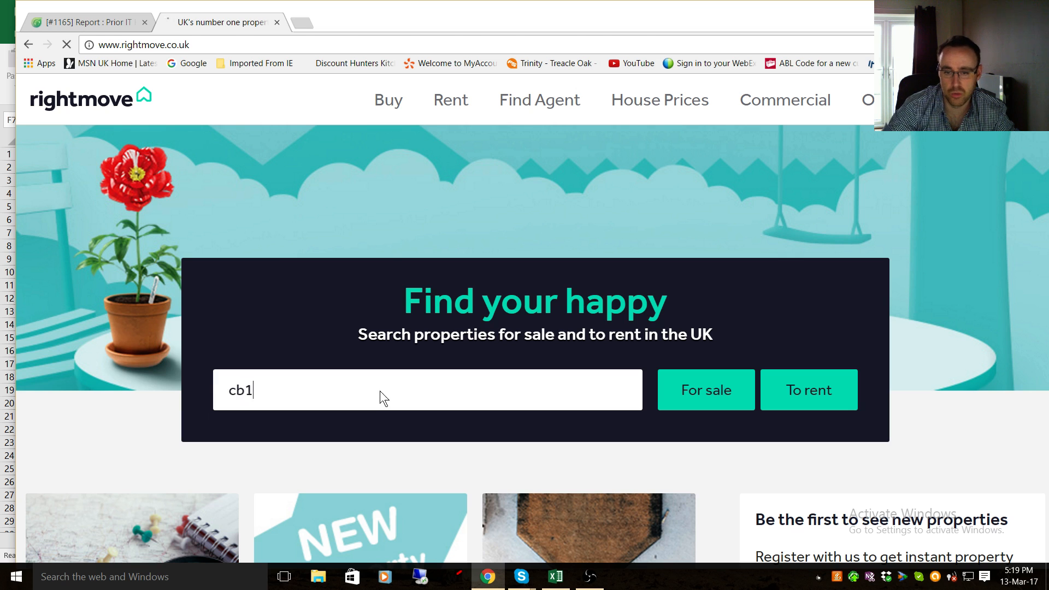
# - Filter the CB1 search to within ¼ mile and a maximum price of 170,000, and find properties
pyautogui.scroll(-6, 379, 391)
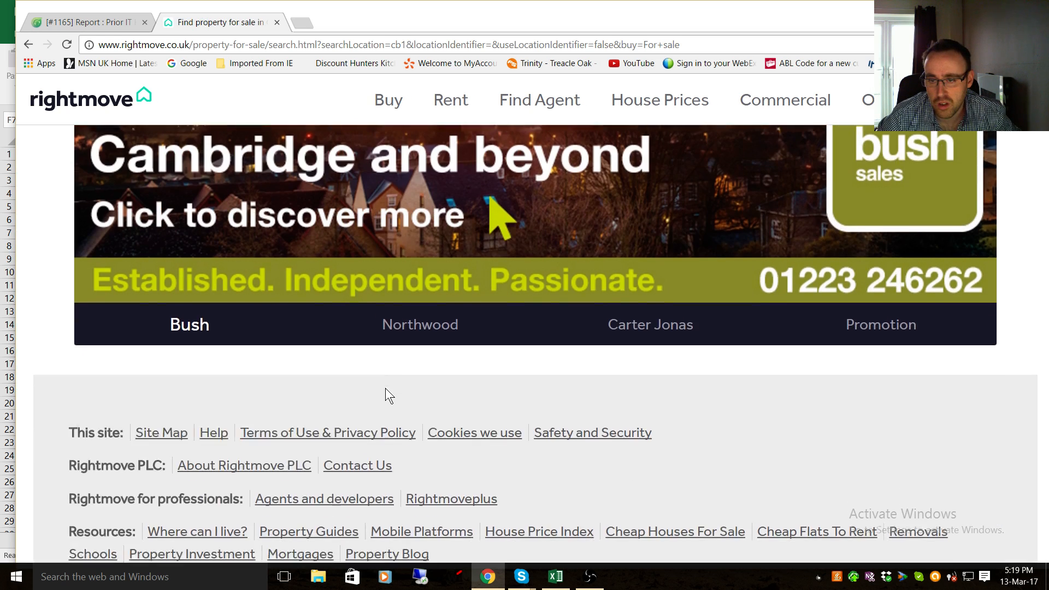
pyautogui.scroll(6, 385, 388)
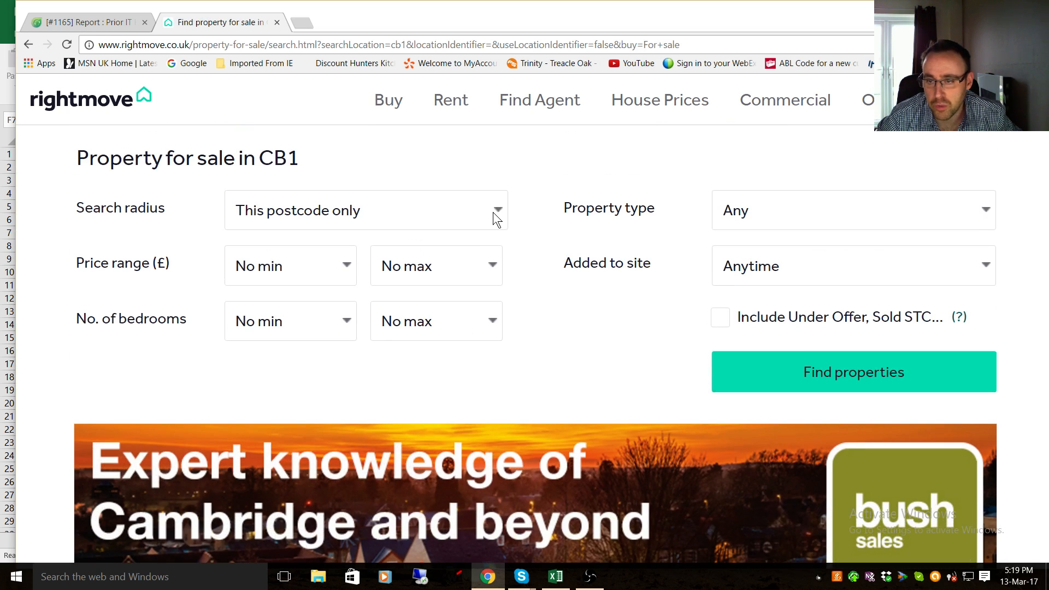
pyautogui.click(493, 212)
pyautogui.click(420, 260)
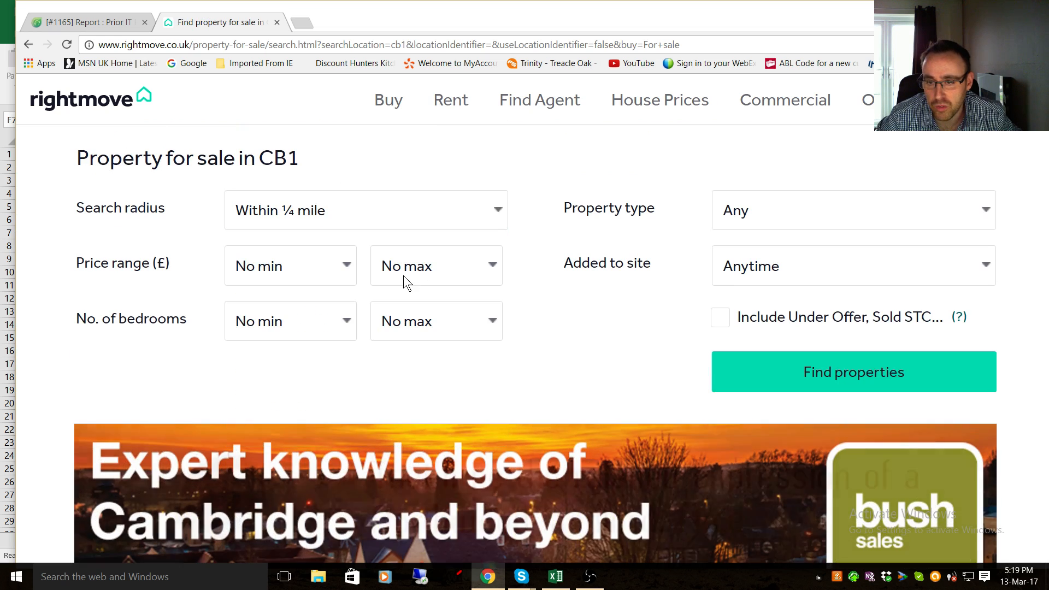
pyautogui.click(416, 269)
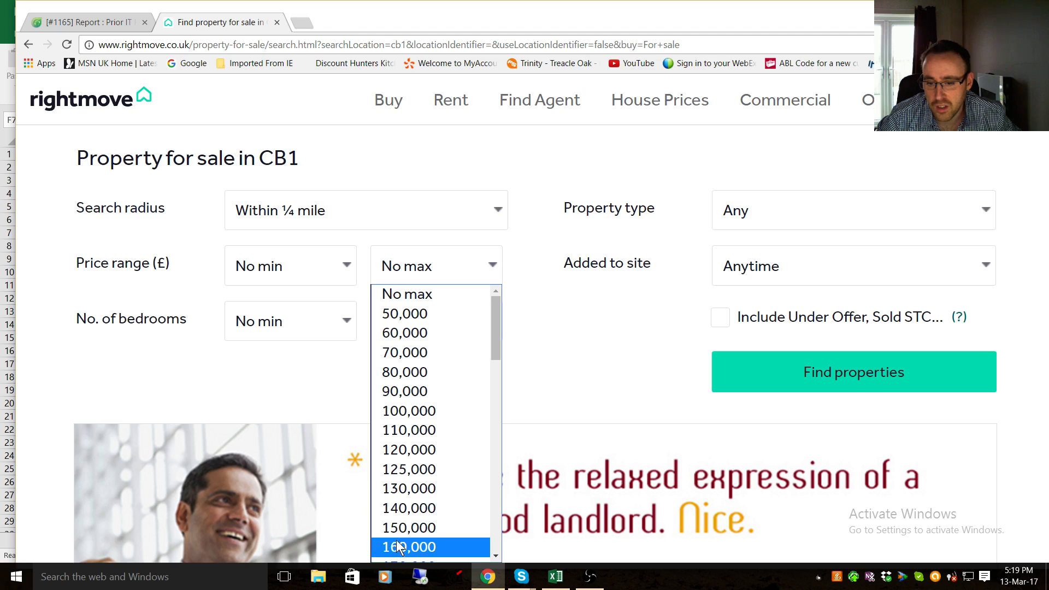
pyautogui.scroll(-2, 412, 503)
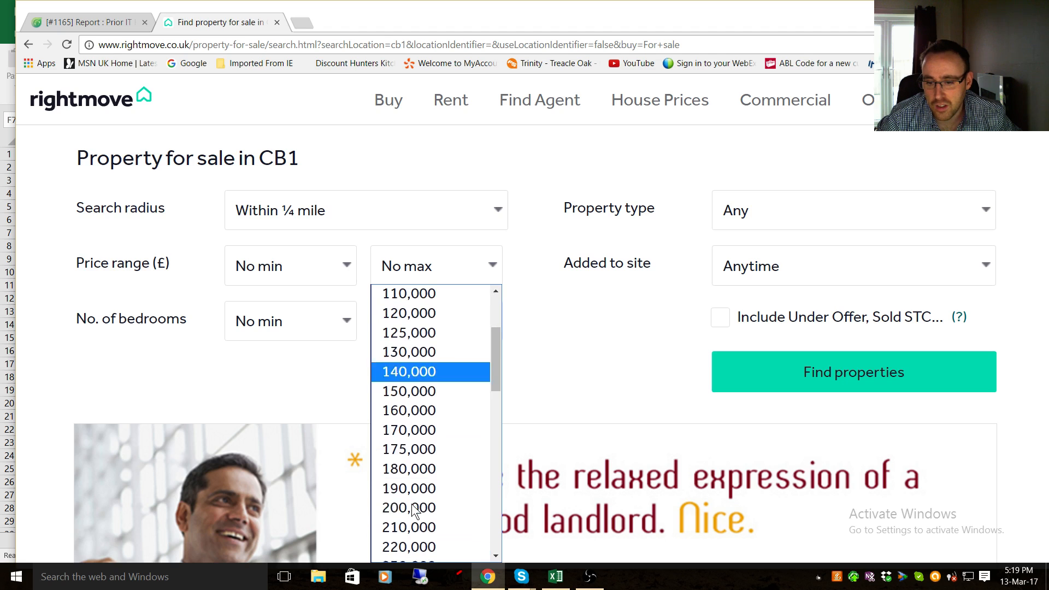
pyautogui.click(399, 428)
pyautogui.click(854, 375)
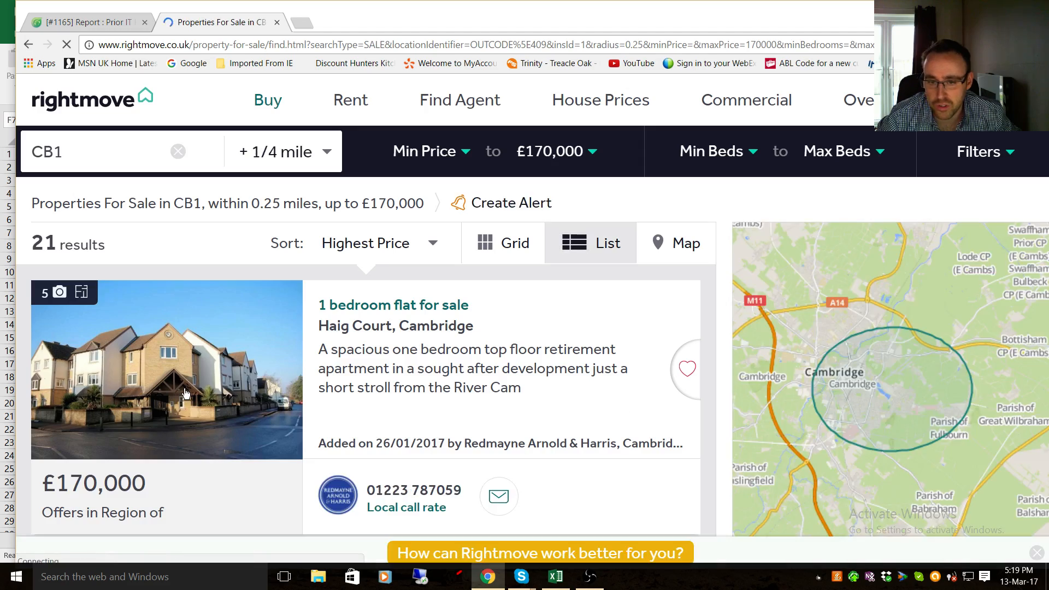
# - Open the one-bedroom flat listing at Haig Court and scroll to its mortgage repayment calculator
pyautogui.click(186, 393)
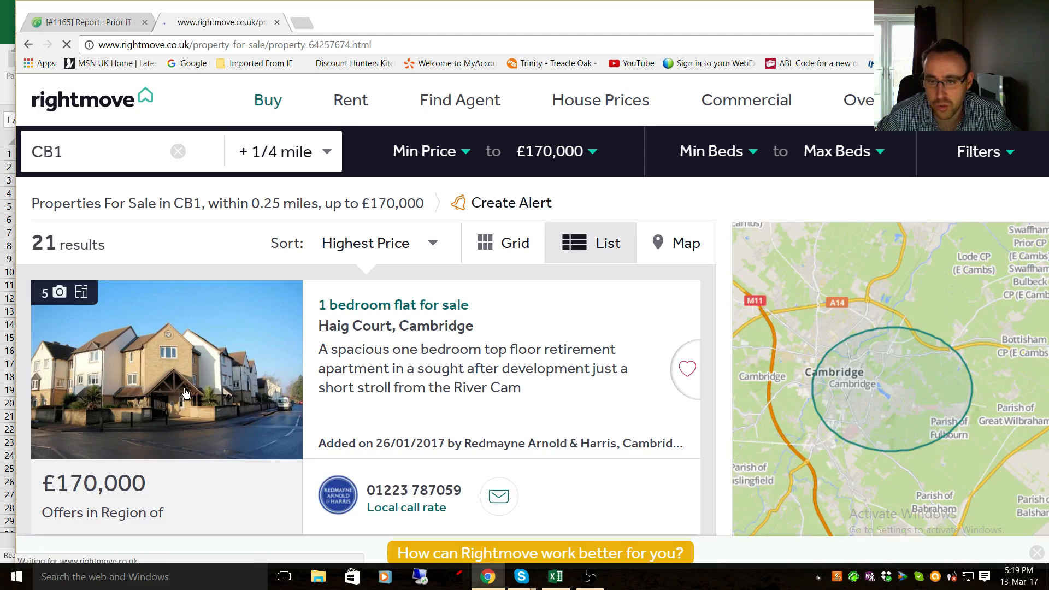
pyautogui.scroll(-10, 515, 330)
pyautogui.scroll(-15, 581, 334)
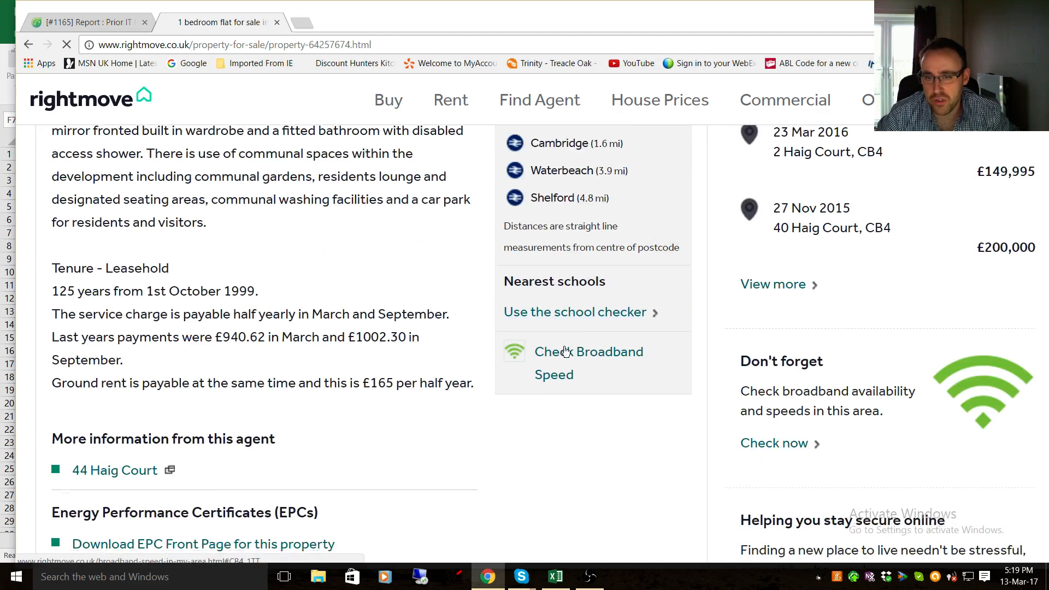
pyautogui.scroll(5, 564, 344)
pyautogui.scroll(1, 563, 343)
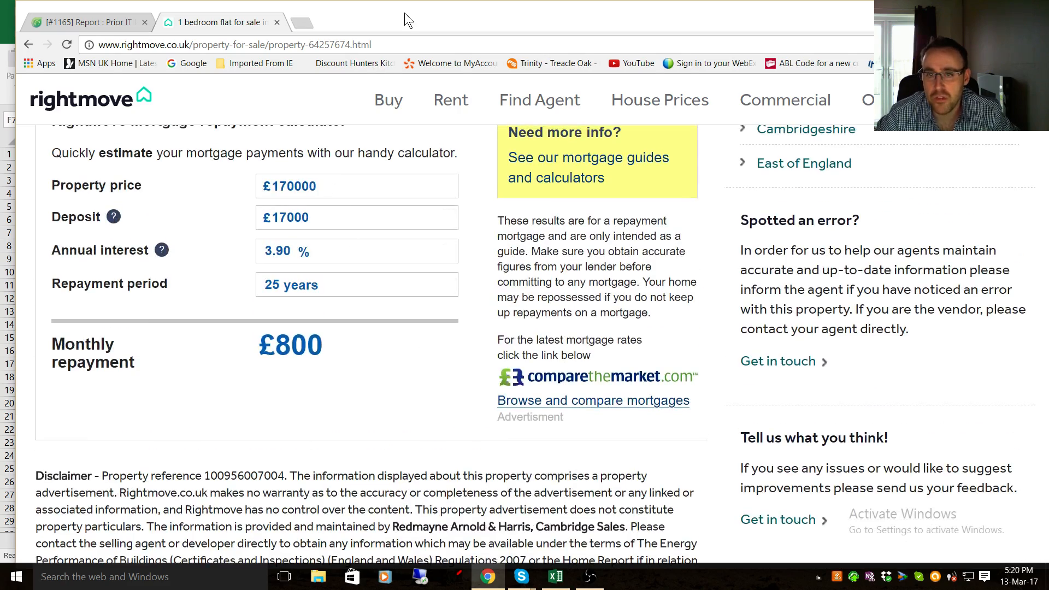
# - Tile the browser window side by side with the Excel workbook
pyautogui.moveTo(404, 12); pyautogui.dragTo(875, 21)
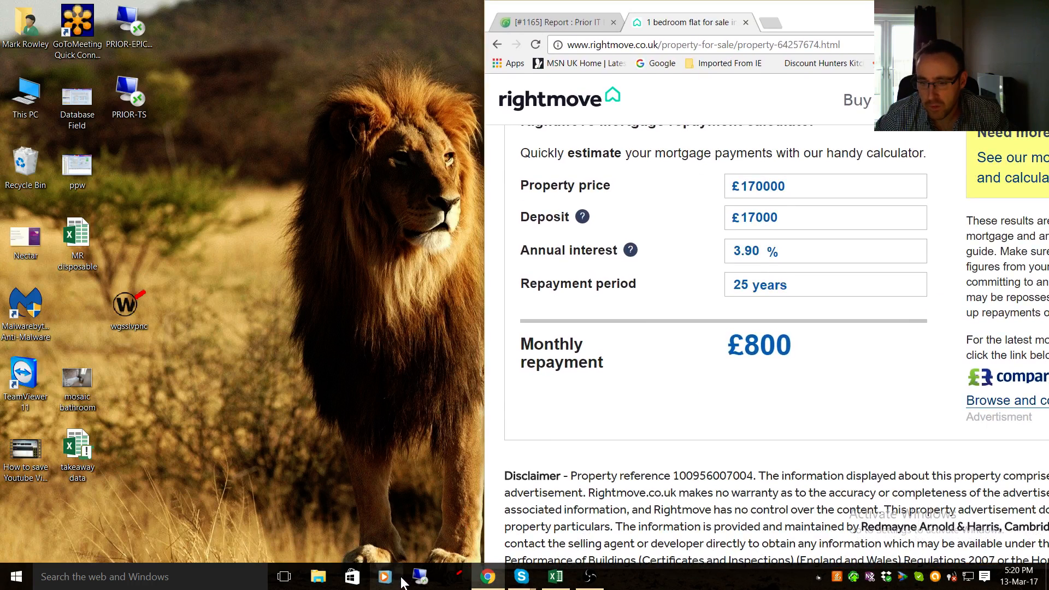
pyautogui.click(555, 576)
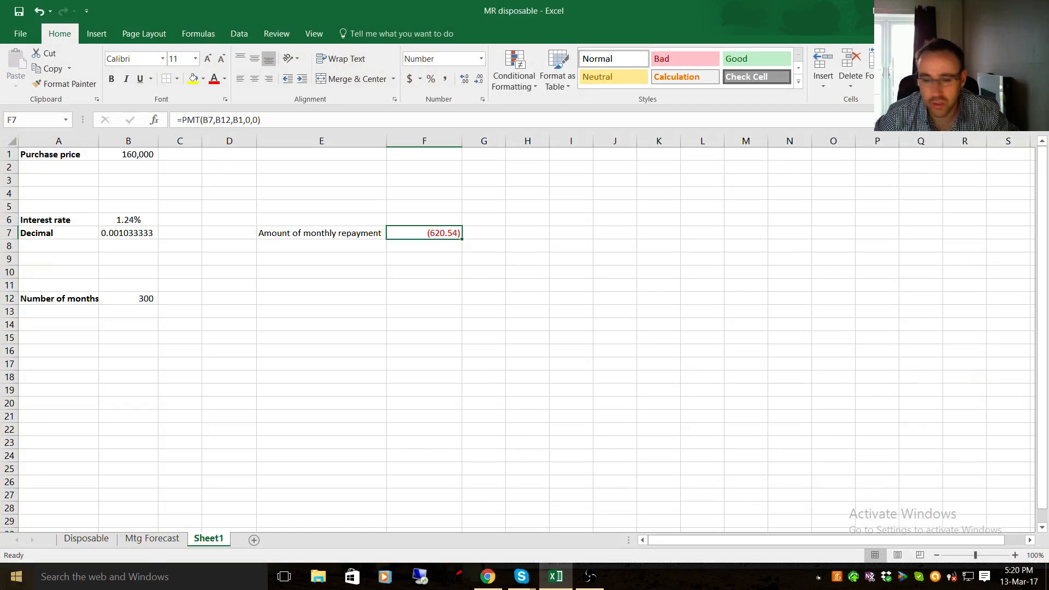
pyautogui.hotkey('alt', 'Tab')
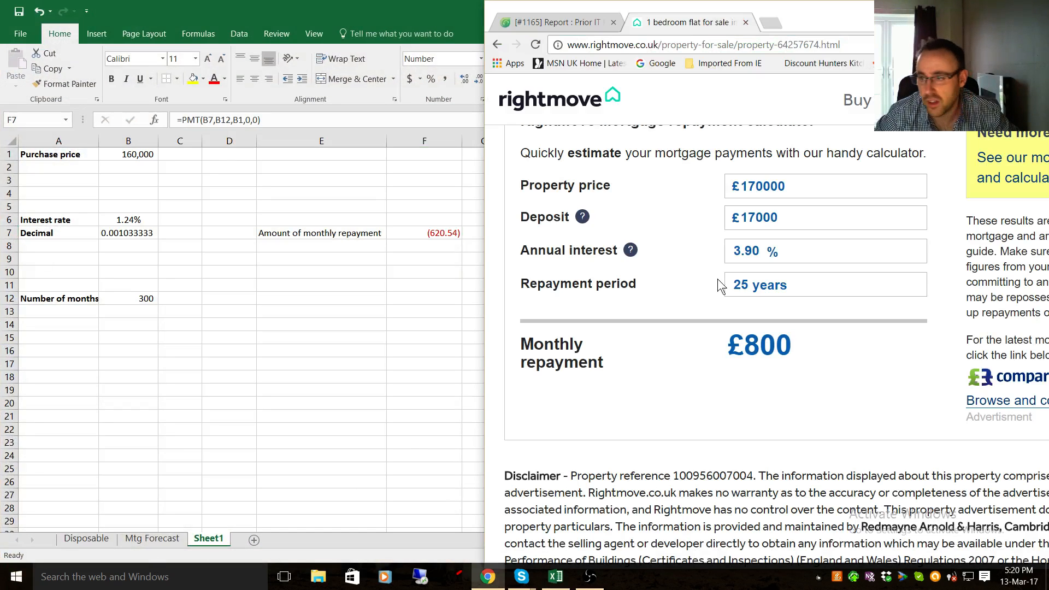
# - Set the listing's mortgage calculator property price to £160000
pyautogui.click(808, 189)
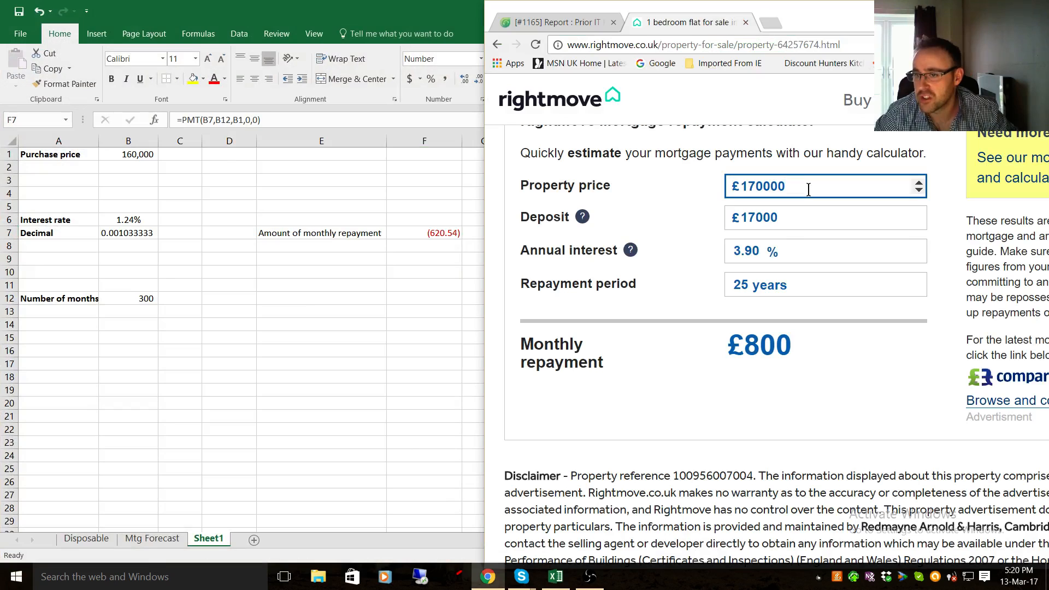
pyautogui.press('BackSpace')
pyautogui.press('BackSpace')
pyautogui.press('BackSpace')
pyautogui.press('BackSpace')
pyautogui.press('BackSpace')
pyautogui.press('BackSpace')
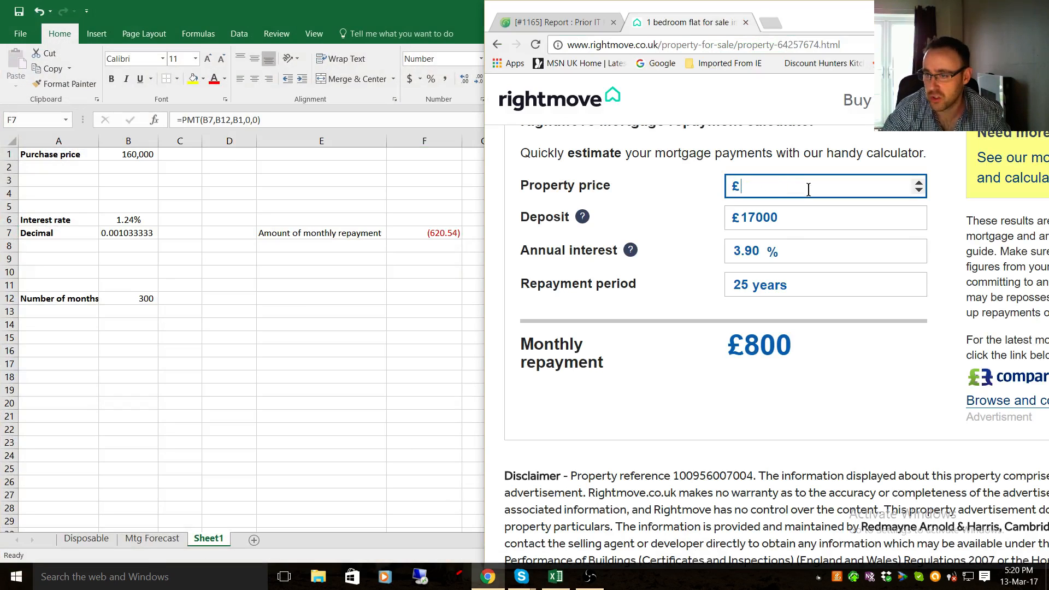
pyautogui.write('160000')
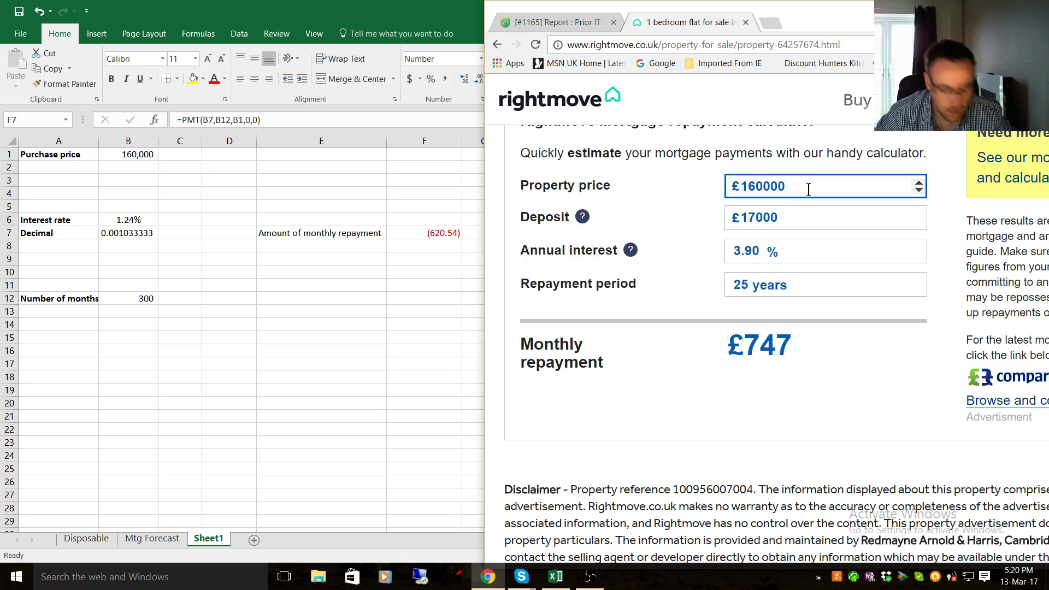
pyautogui.press('Tab')
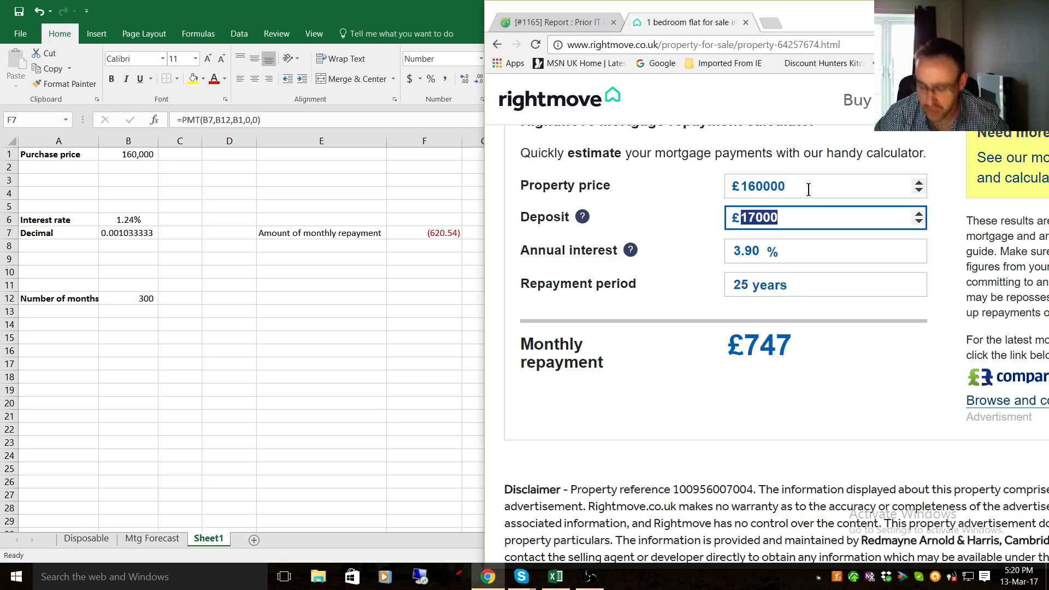
# - Clear the calculator's deposit and set its annual interest to 1.24% to match the spreadsheet
pyautogui.press('BackSpace')
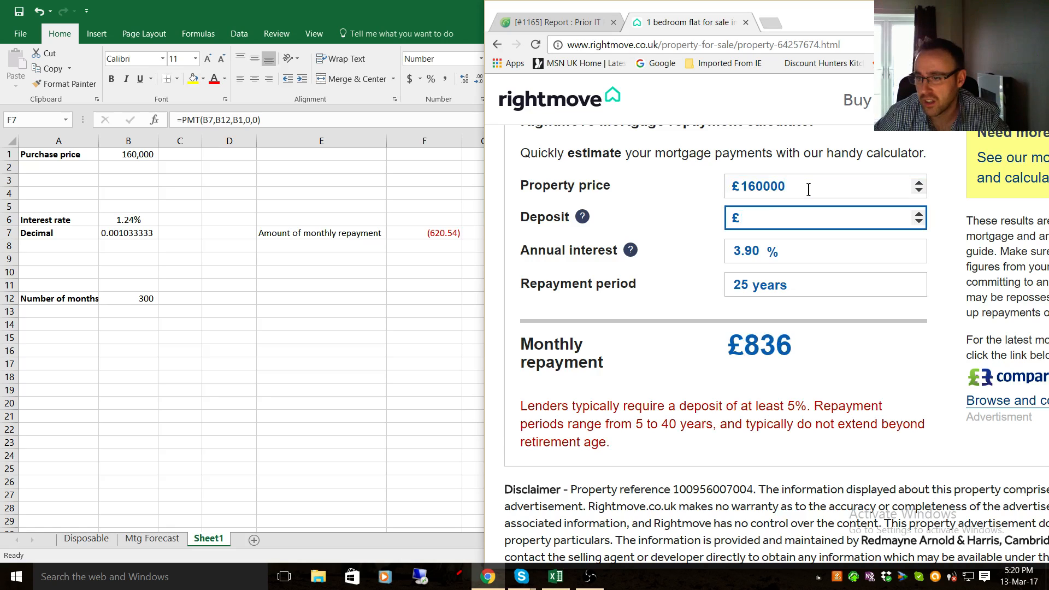
pyautogui.press('Tab')
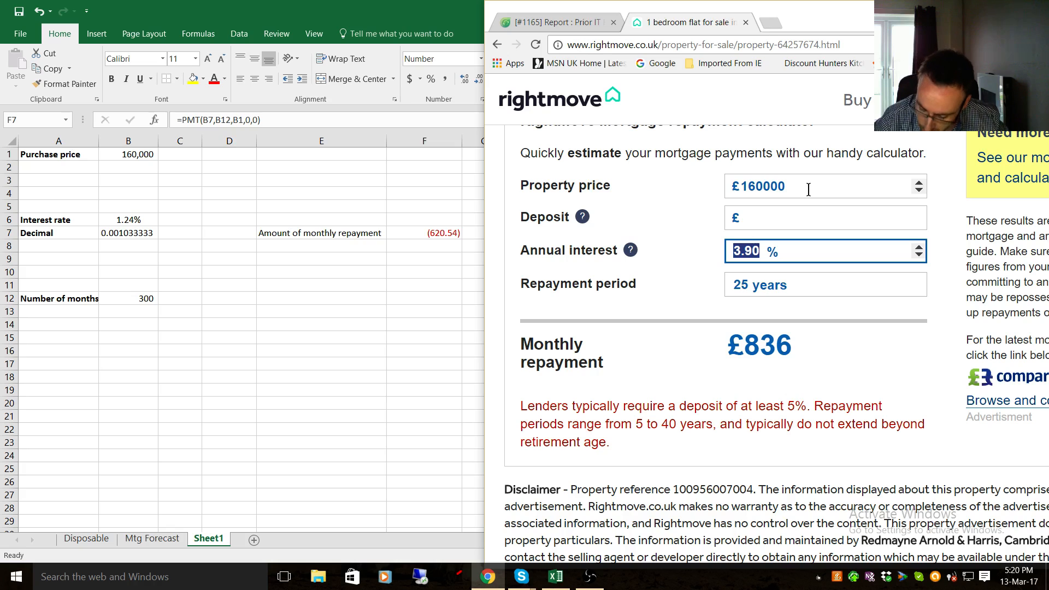
pyautogui.write('1.24')
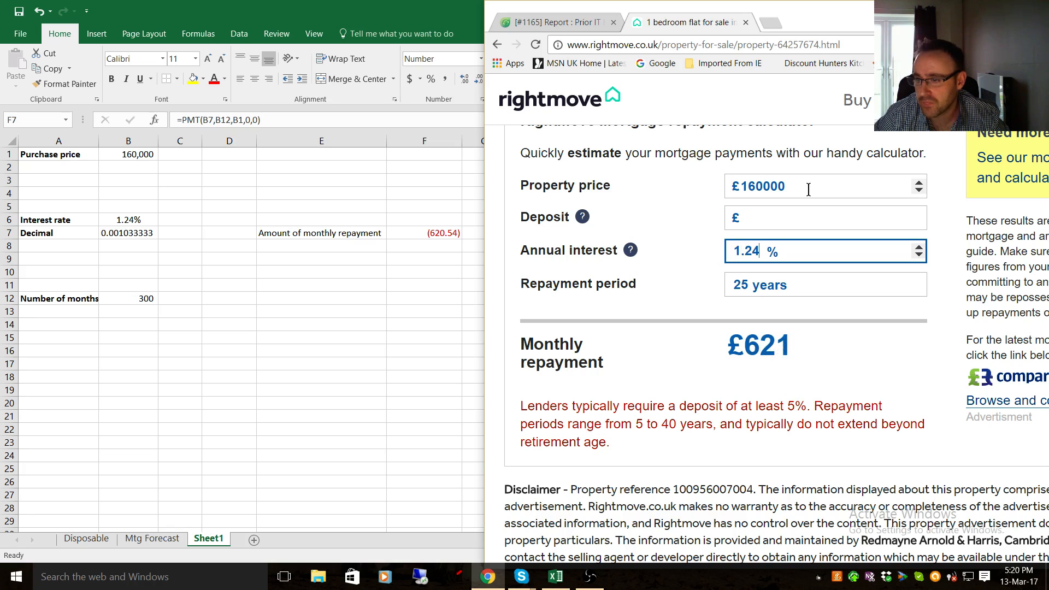
pyautogui.press('Tab')
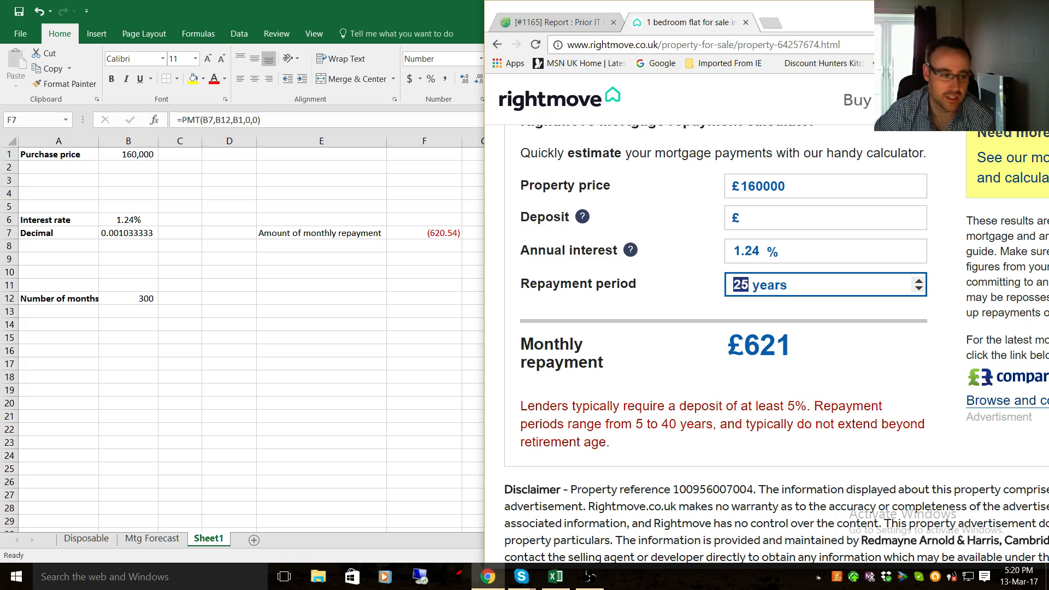
pyautogui.hotkey('alt', 'Tab')
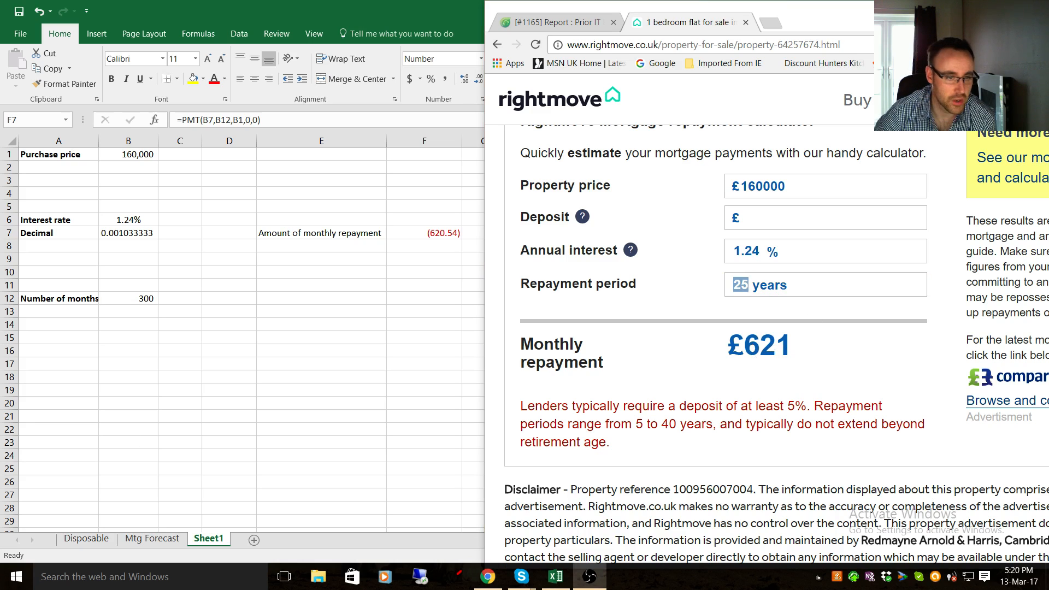